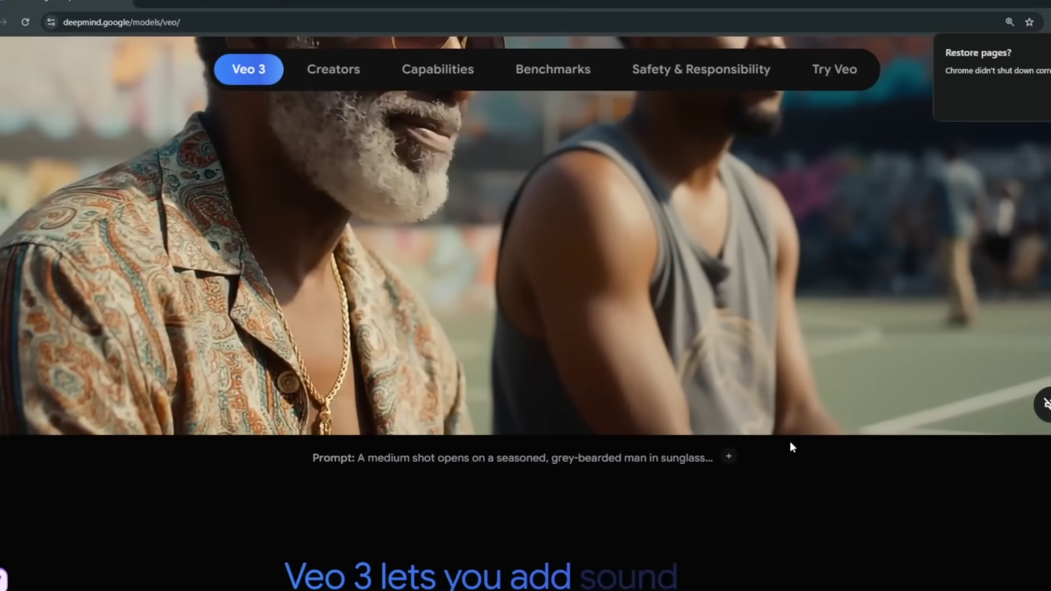
# Scroll down through the grid of Veo sample videos and their prompts.
pyautogui.scroll(-2, 779, 438)
pyautogui.scroll(-8, 717, 345)
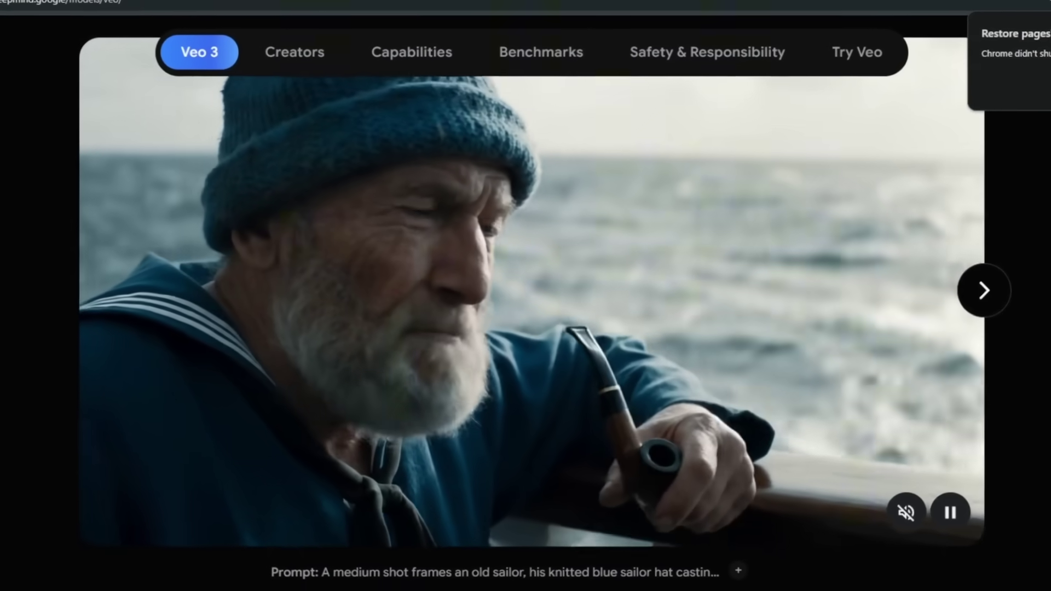
pyautogui.scroll(-15, 525, 328)
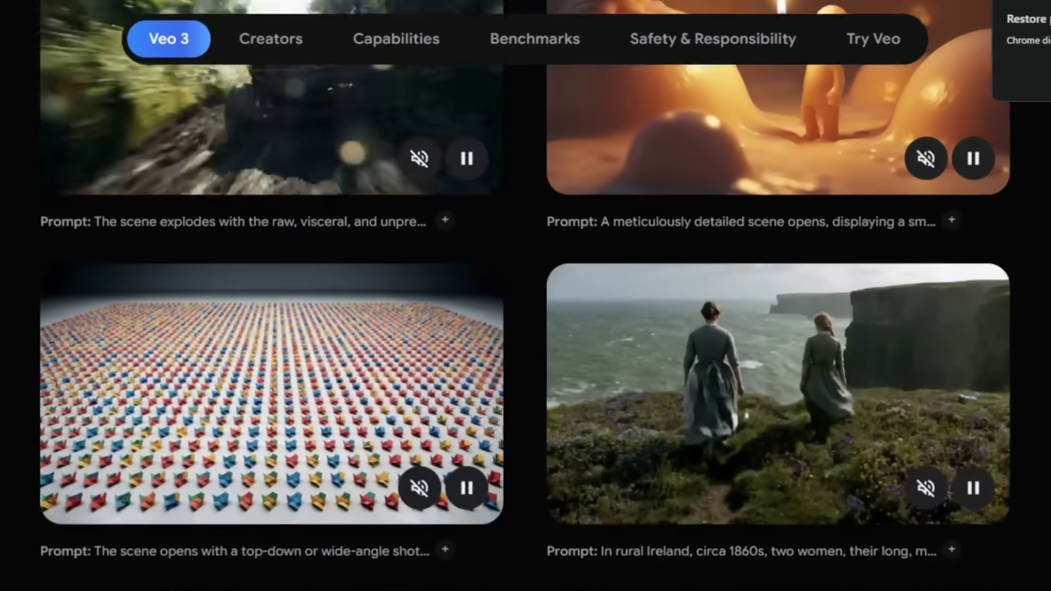
pyautogui.scroll(-10, 525, 329)
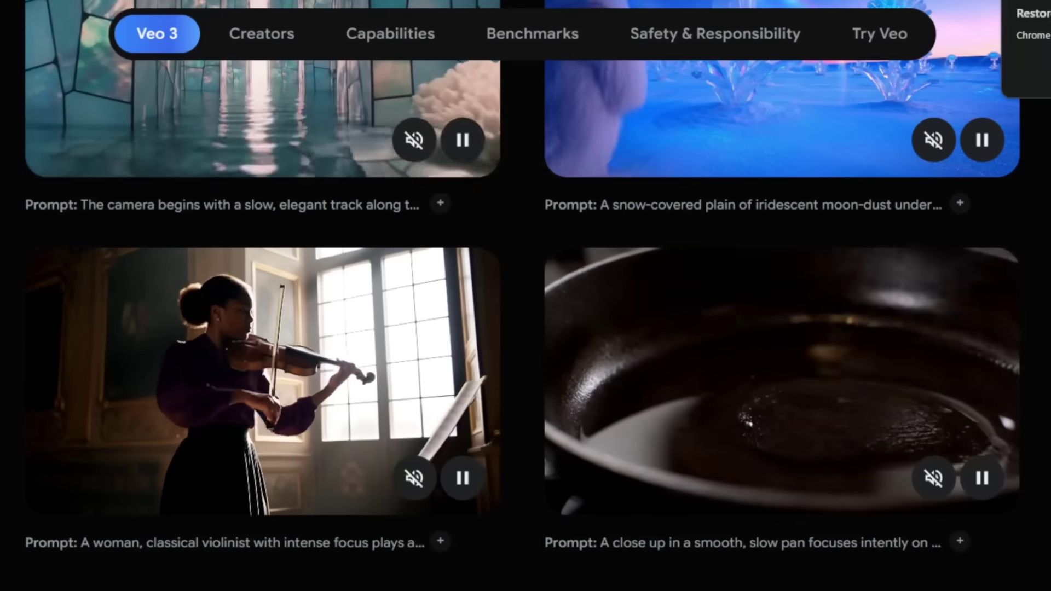
pyautogui.scroll(-8, 526, 329)
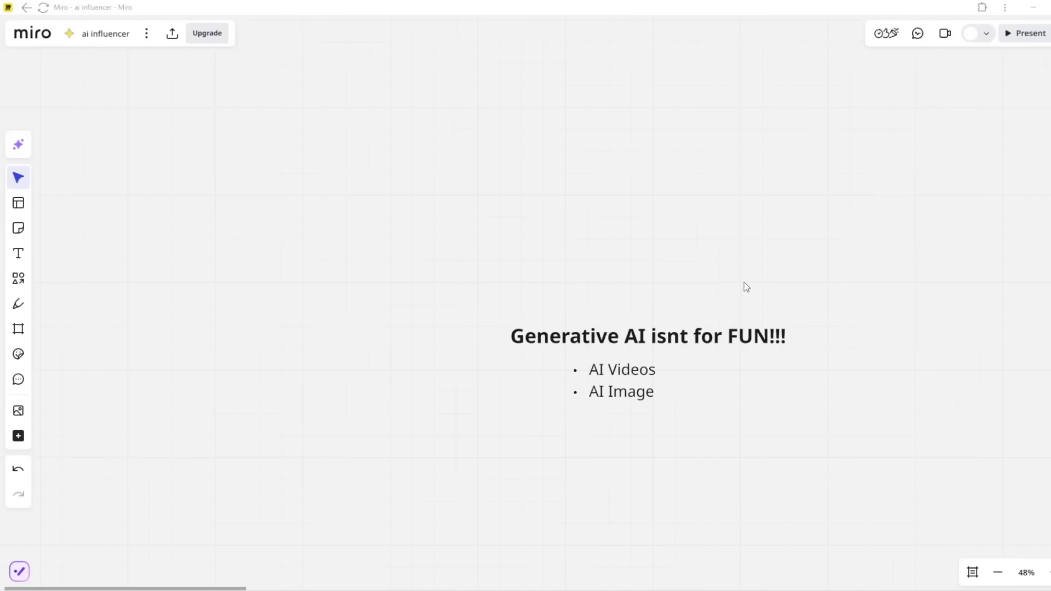
# Zoom and pan across the AI INFLUENCERS flow diagram to view the whole flow.
pyautogui.scroll(-3, 745, 286)
pyautogui.hscroll(10, 745, 286)
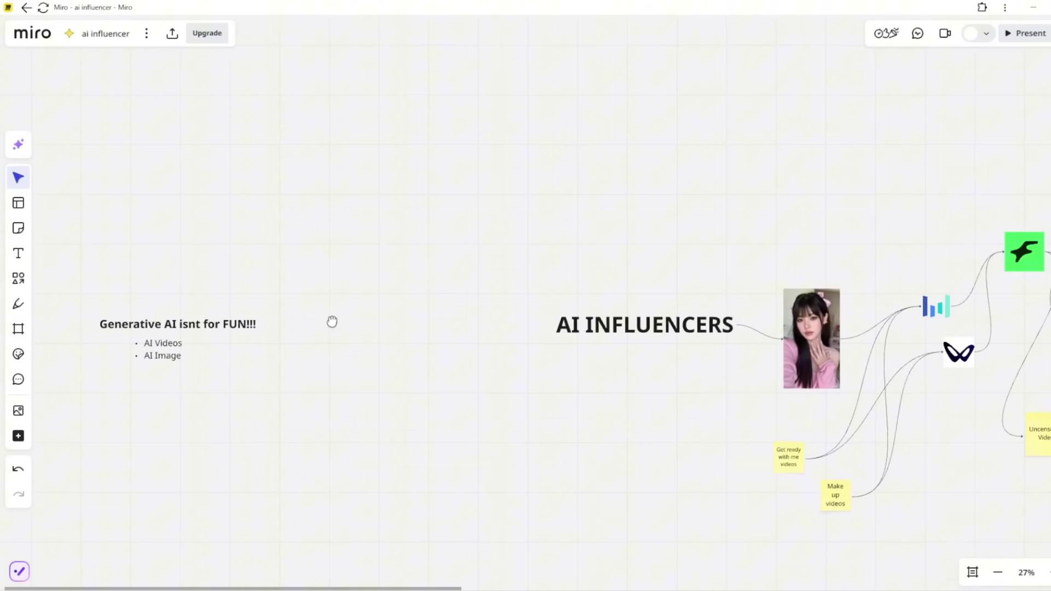
pyautogui.moveTo(875, 353); pyautogui.dragTo(653, 340)
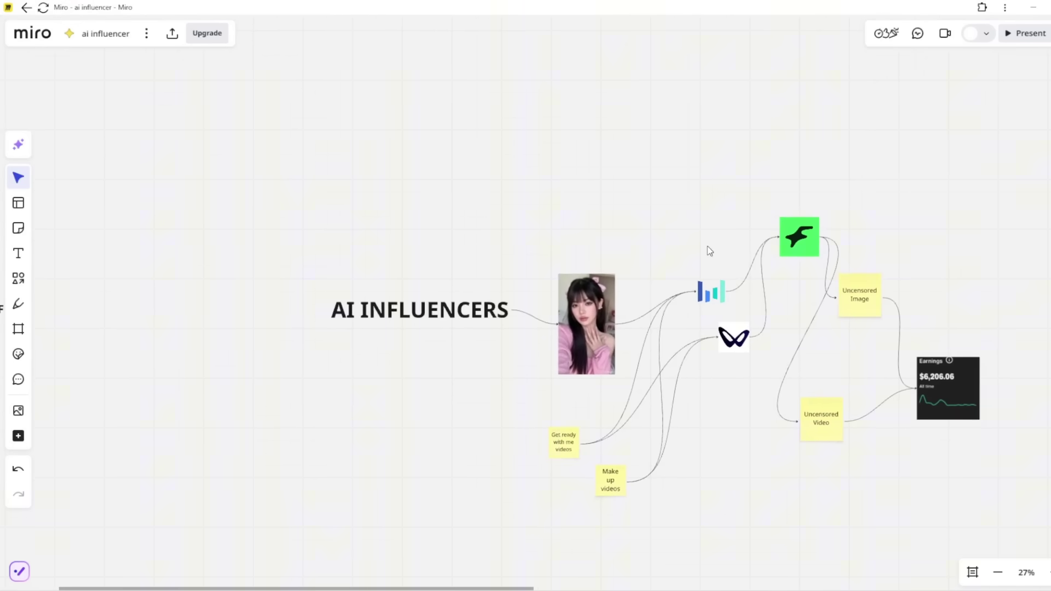
pyautogui.scroll(10, 708, 242)
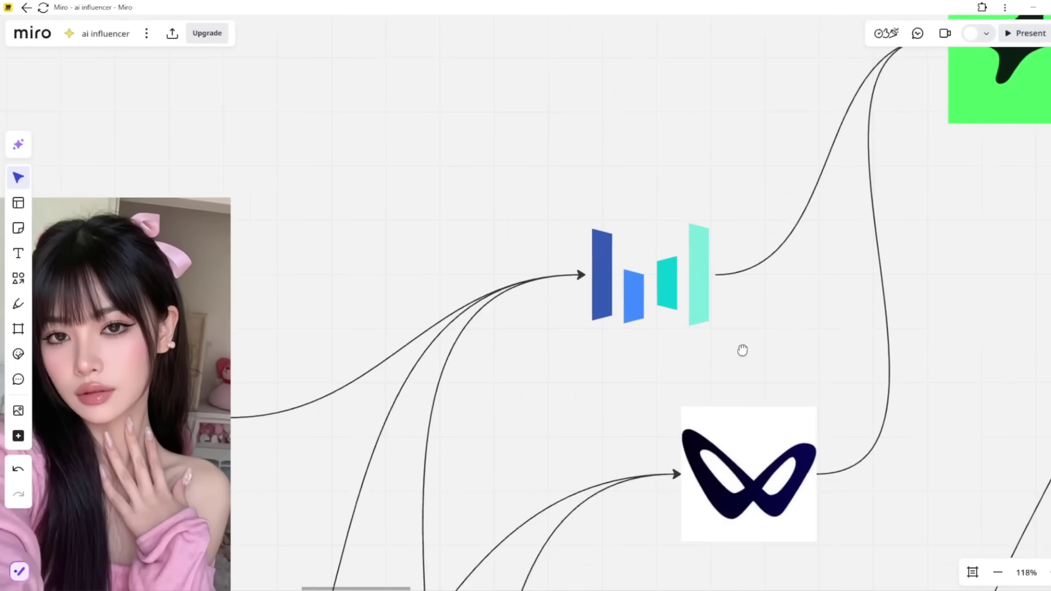
pyautogui.scroll(-5, 740, 340)
pyautogui.scroll(3, 701, 322)
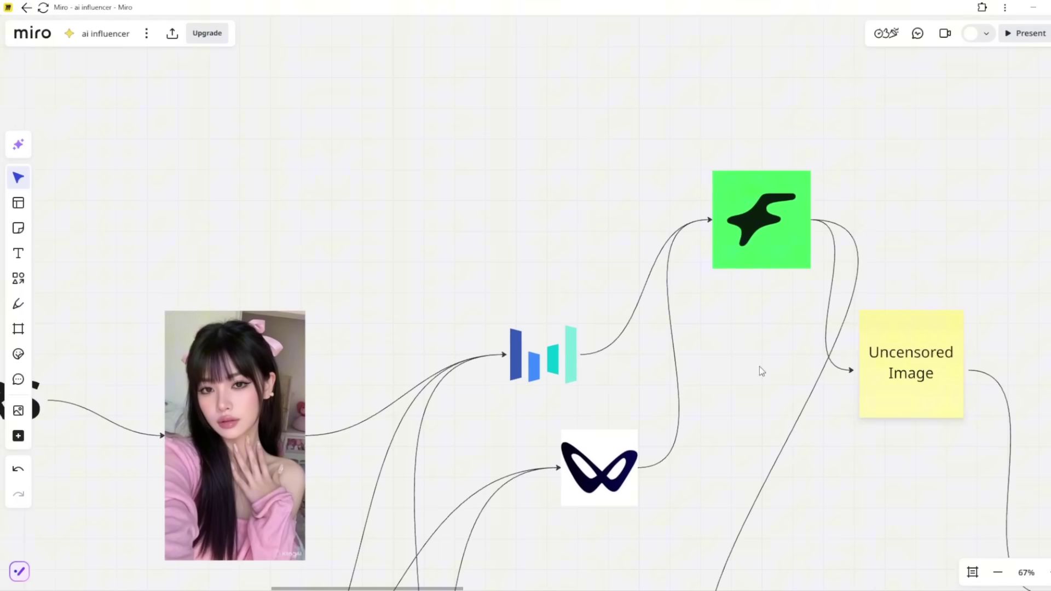
pyautogui.scroll(-4, 787, 158)
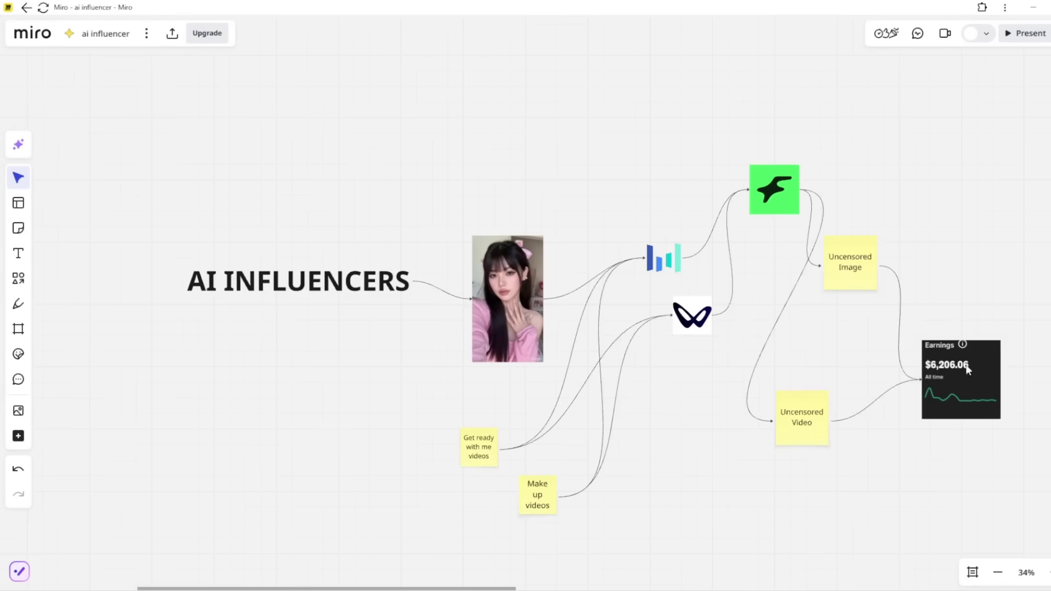
pyautogui.moveTo(964, 368); pyautogui.dragTo(658, 337)
# Pan right to the LINK IN DESCRIPTION cards, centring the Discord invite card.
pyautogui.scroll(3, 660, 342)
pyautogui.scroll(-7, 676, 329)
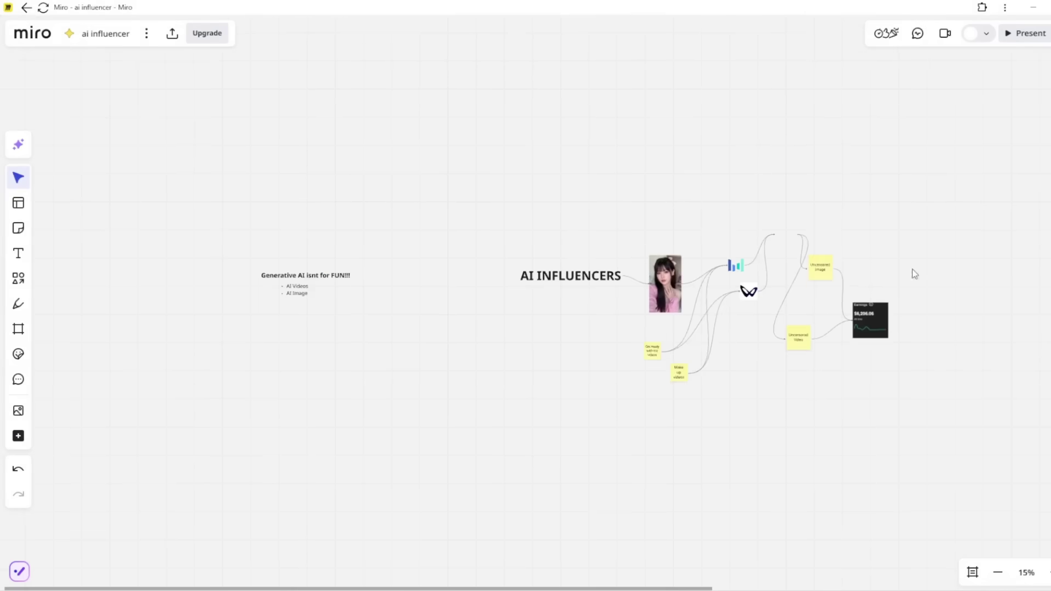
pyautogui.moveTo(924, 269); pyautogui.dragTo(293, 272)
pyautogui.scroll(5, 746, 239)
pyautogui.scroll(-3, 688, 322)
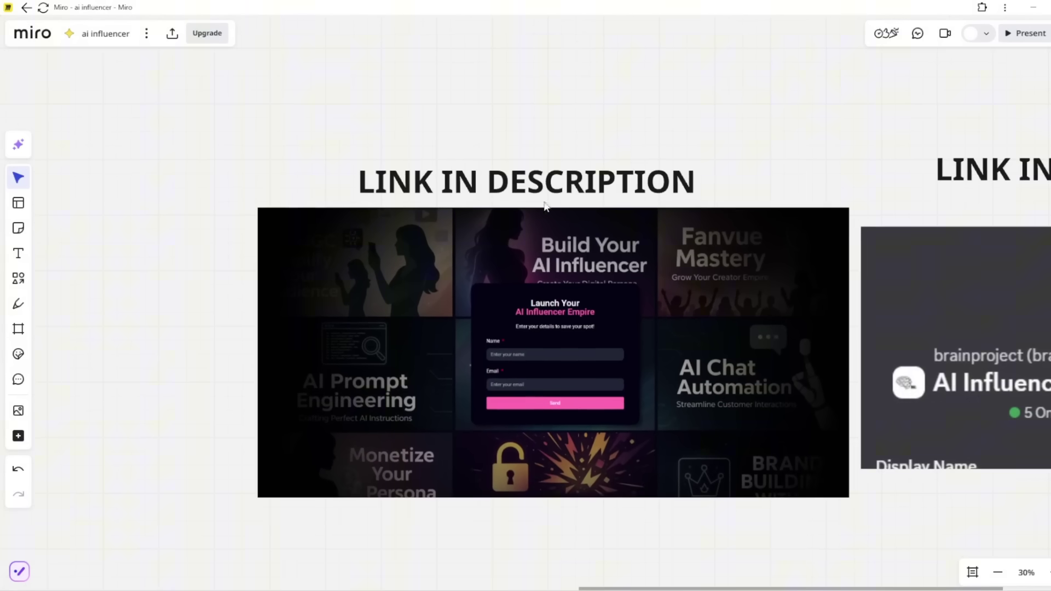
pyautogui.moveTo(933, 324); pyautogui.dragTo(416, 317)
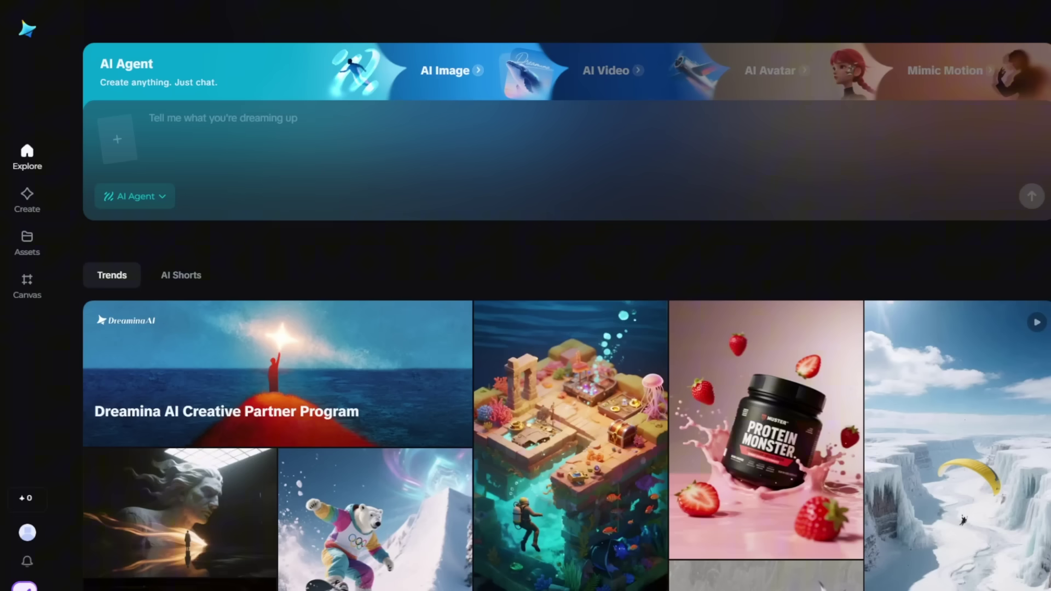
pyautogui.scroll(-10, 545, 257)
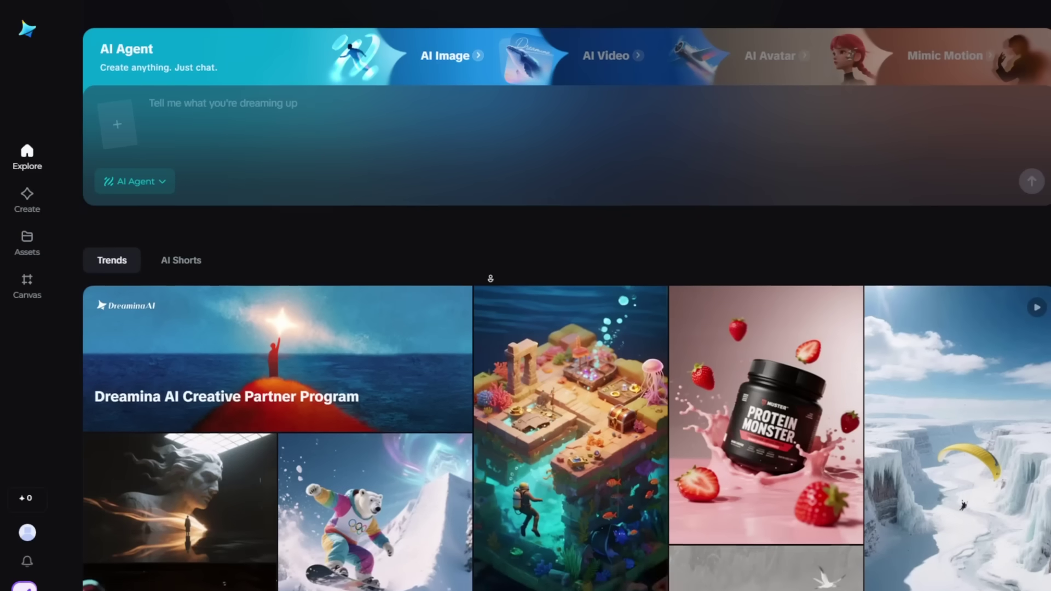
pyautogui.scroll(-10, 475, 308)
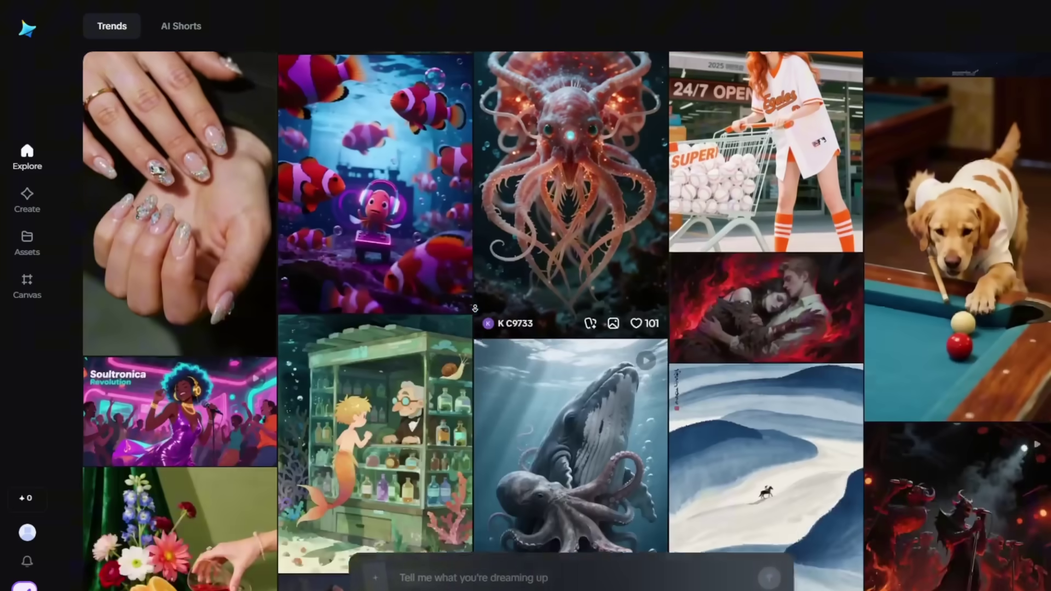
pyautogui.scroll(6, 489, 259)
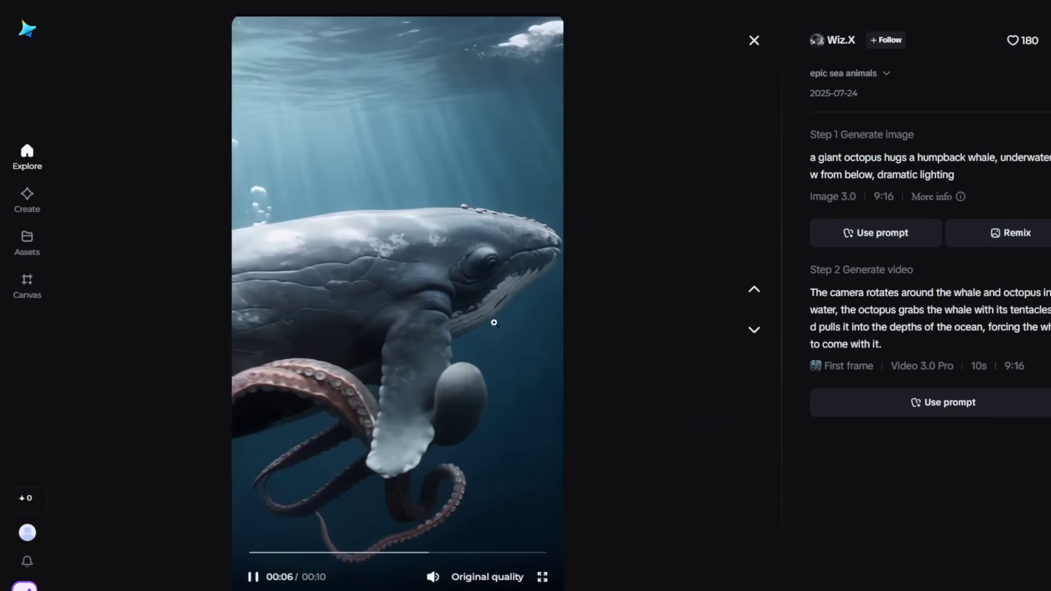
pyautogui.click(255, 577)
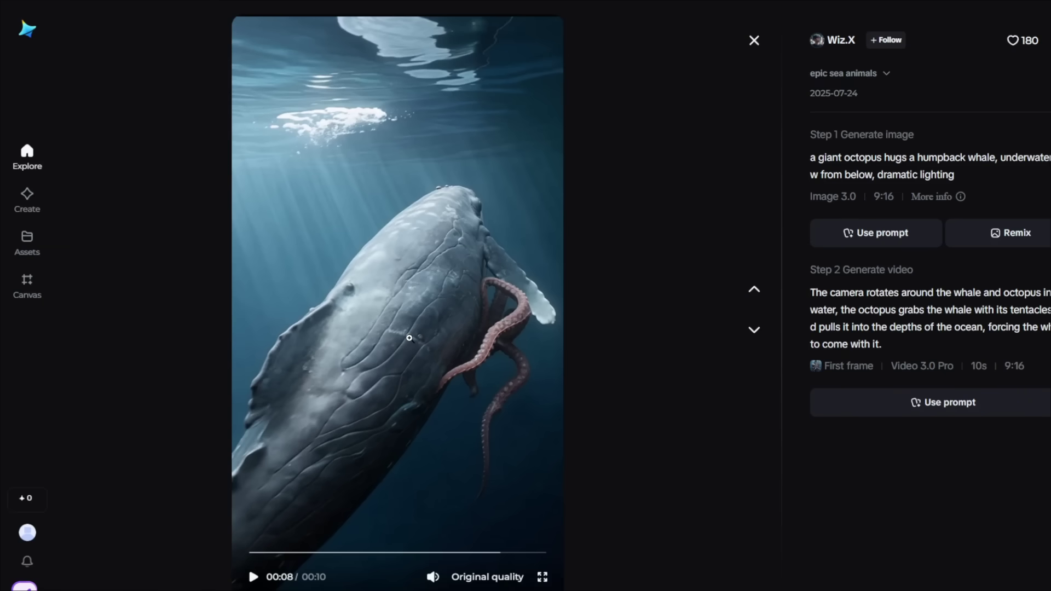
pyautogui.click(754, 42)
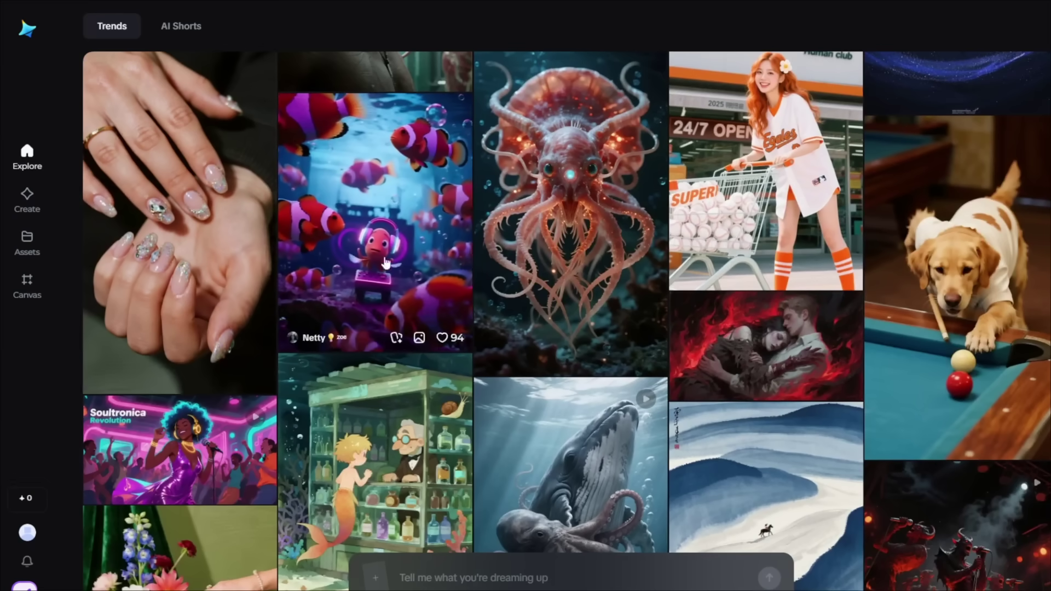
pyautogui.click(201, 194)
pyautogui.click(754, 41)
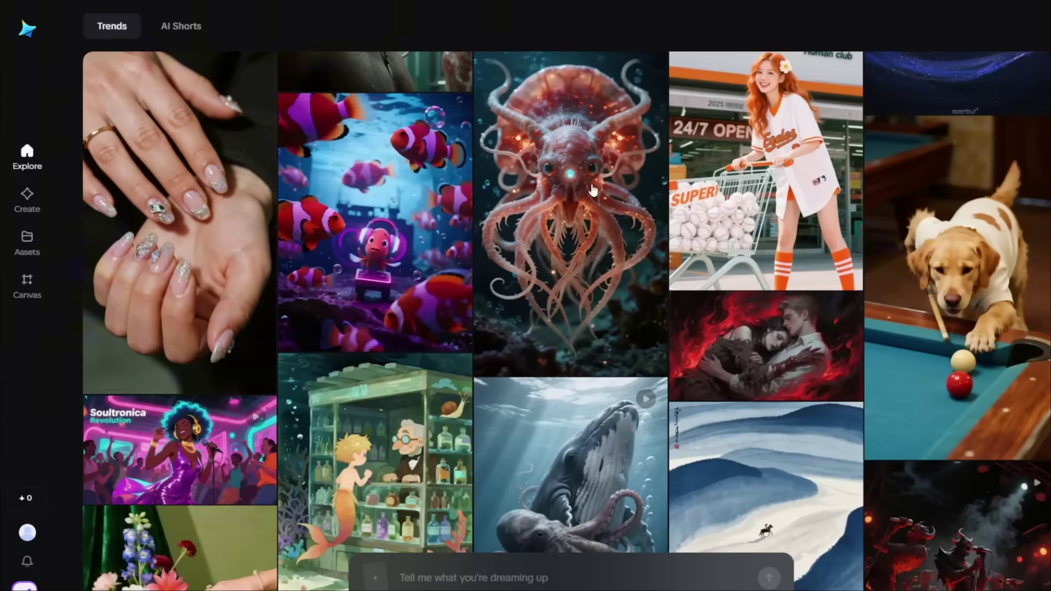
pyautogui.scroll(10, 500, 237)
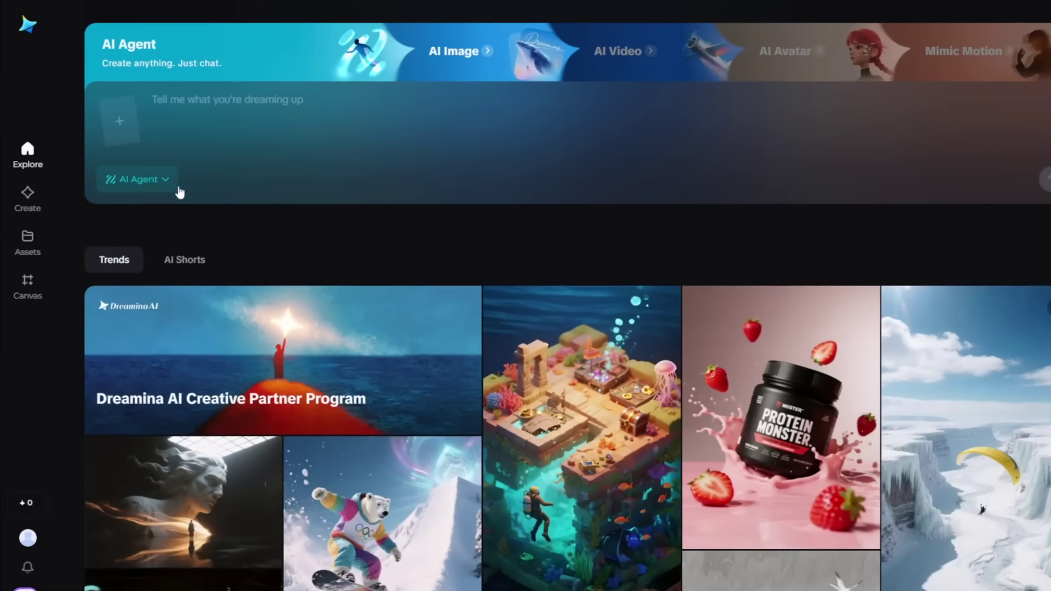
# Check the creation modes and keep AI Image (Image 3.0, 1:1) on the Create page.
pyautogui.click(162, 181)
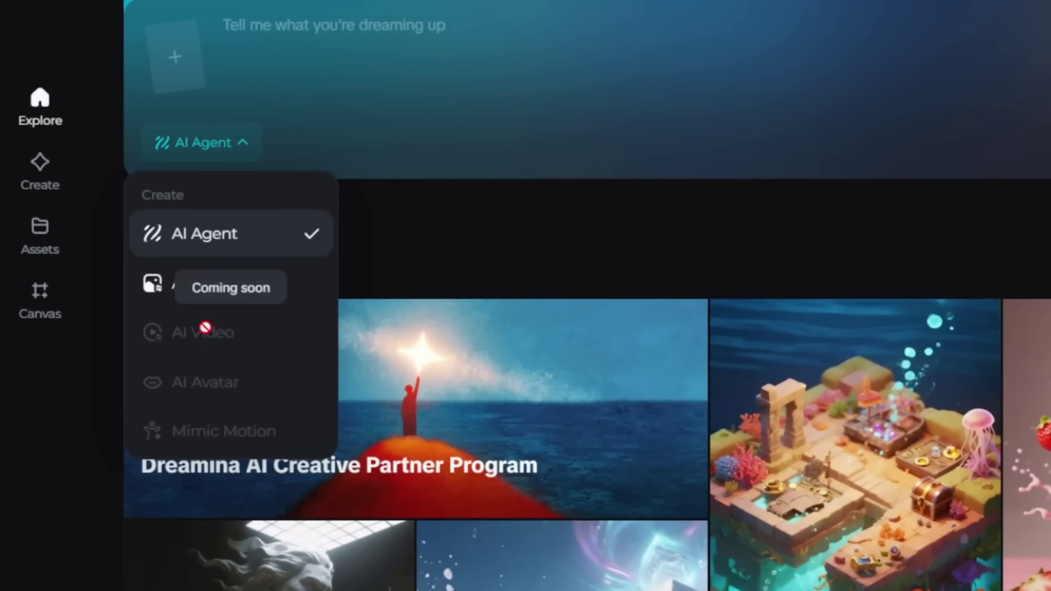
pyautogui.click(527, 249)
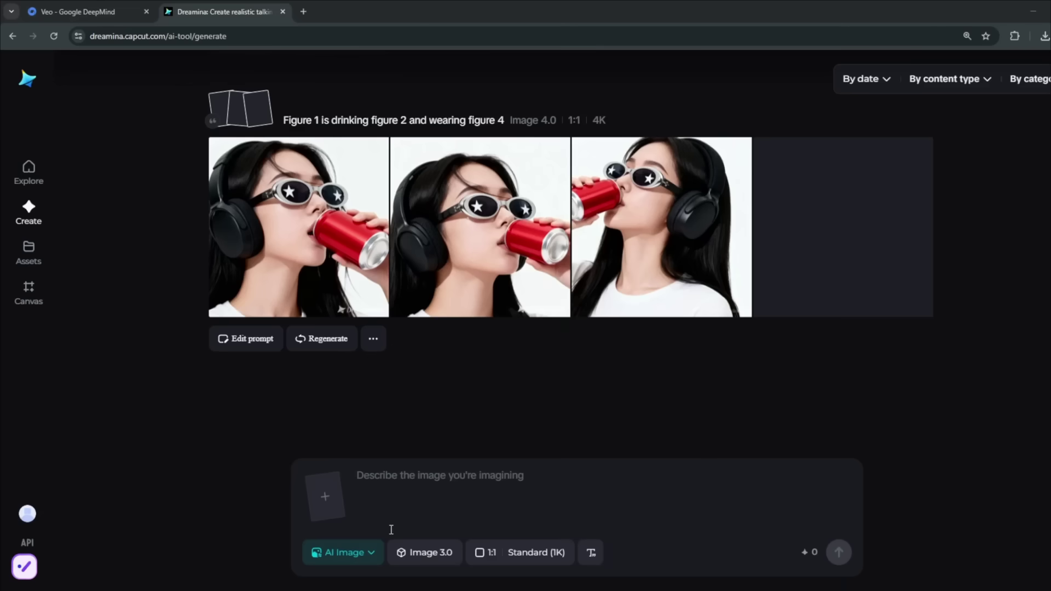
pyautogui.click(339, 553)
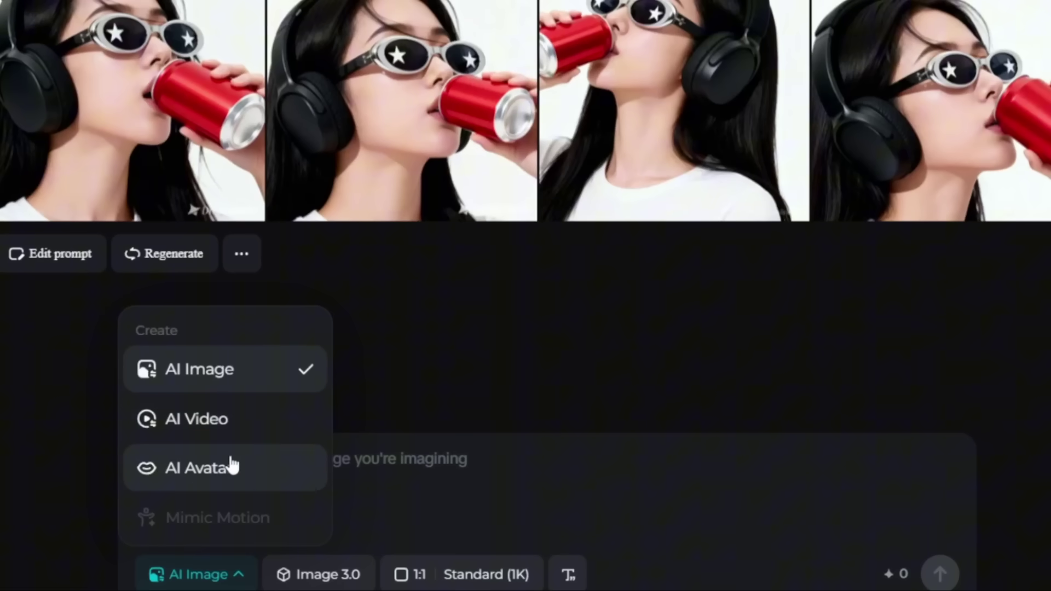
pyautogui.click(375, 457)
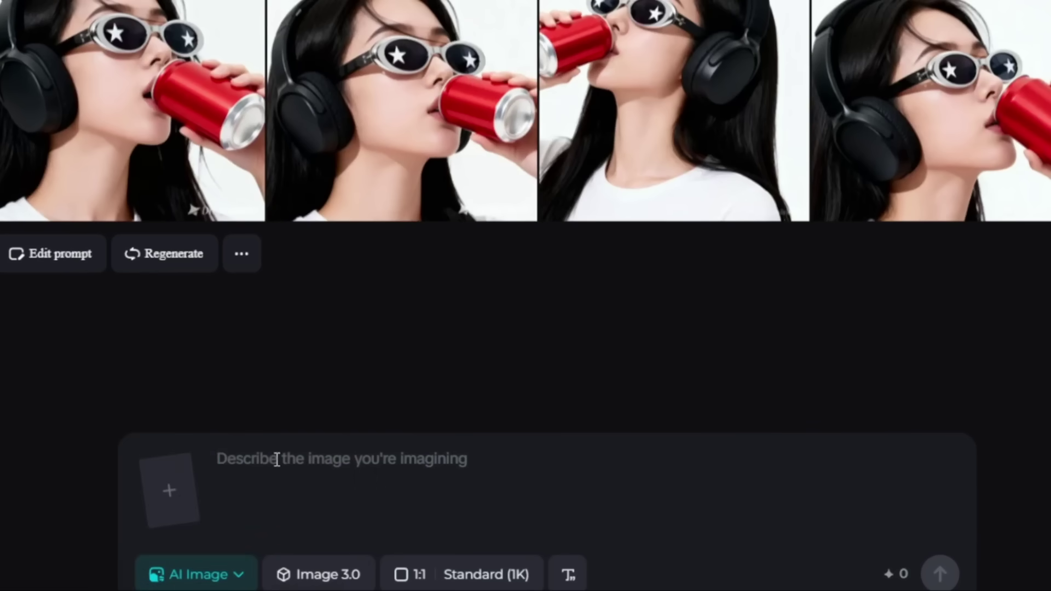
# Generate Image 4.0 2K images from 'A woman taking a selfie in a busy colorful streets of favela'.
pyautogui.write('A')
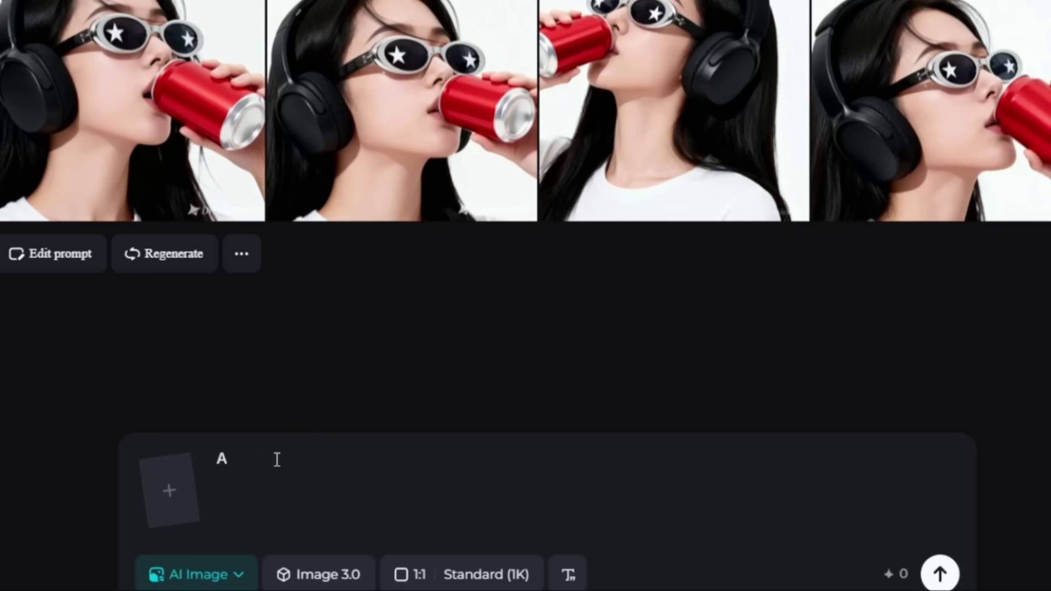
pyautogui.write(' woman taking a selfie in a')
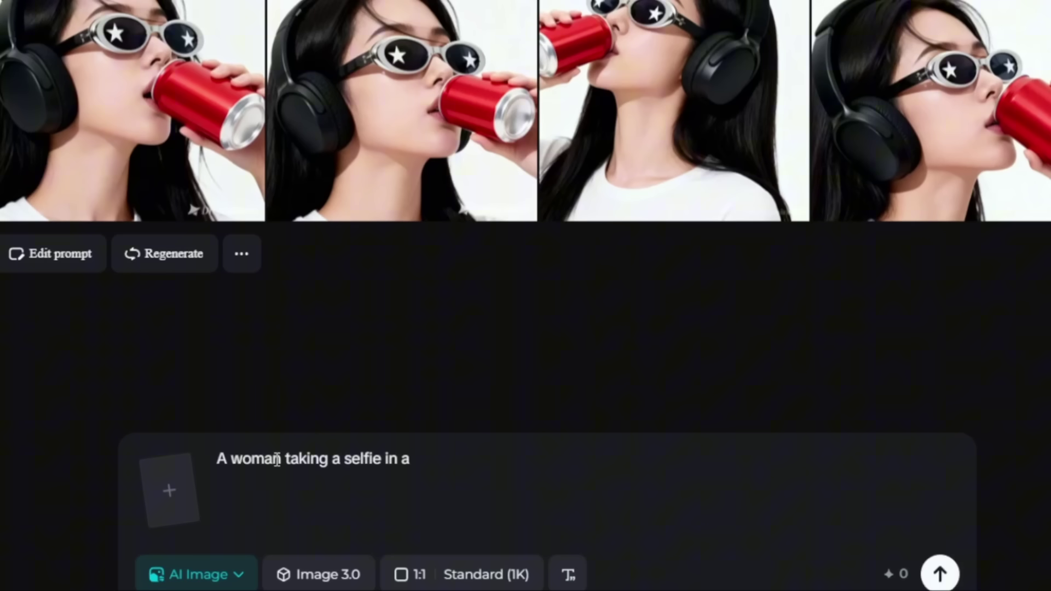
pyautogui.write(' busy colorful streets of favela')
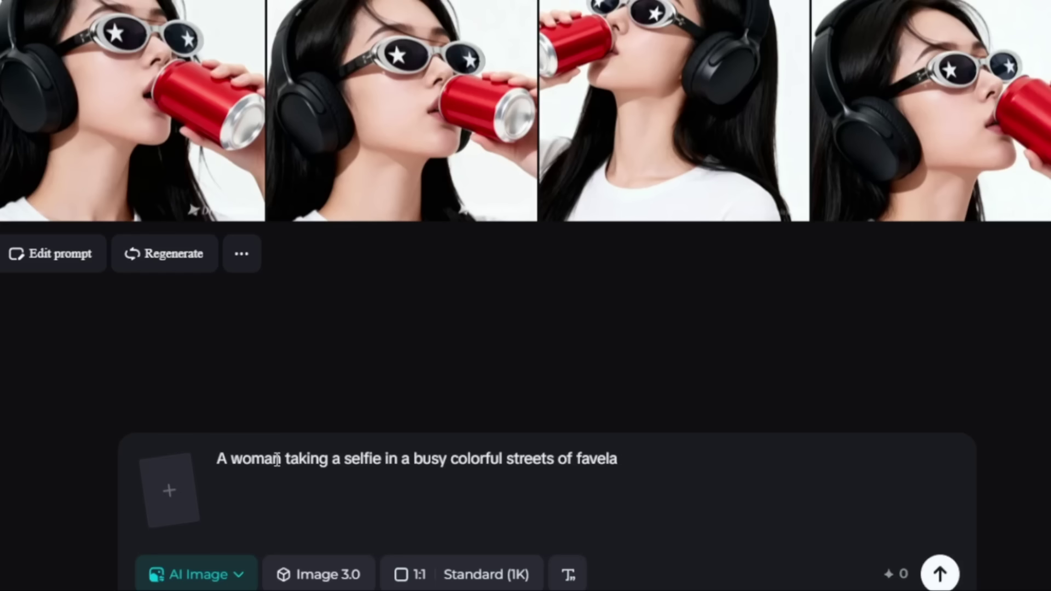
pyautogui.click(459, 580)
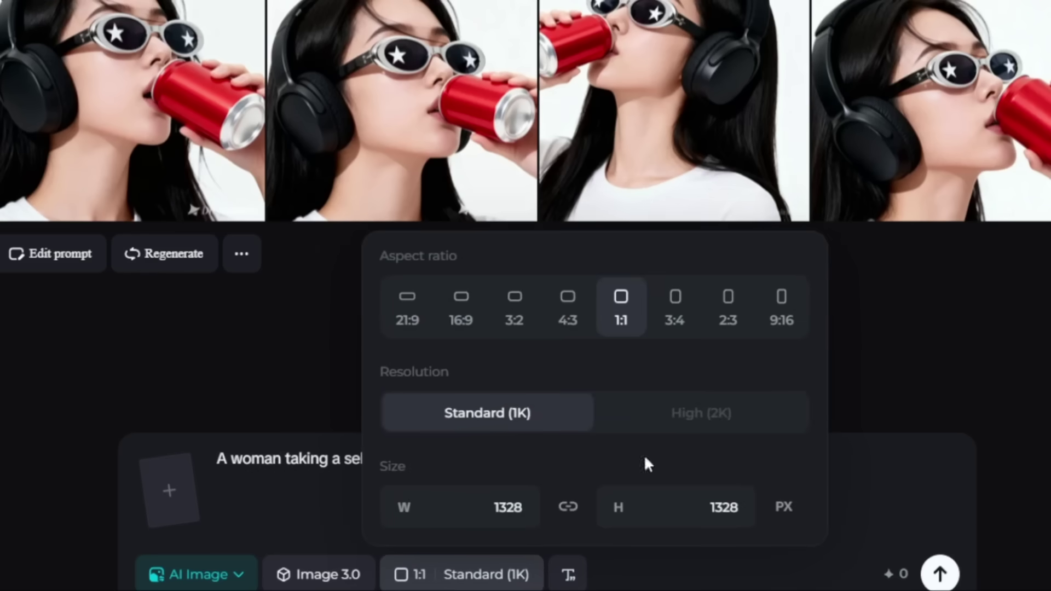
pyautogui.click(645, 568)
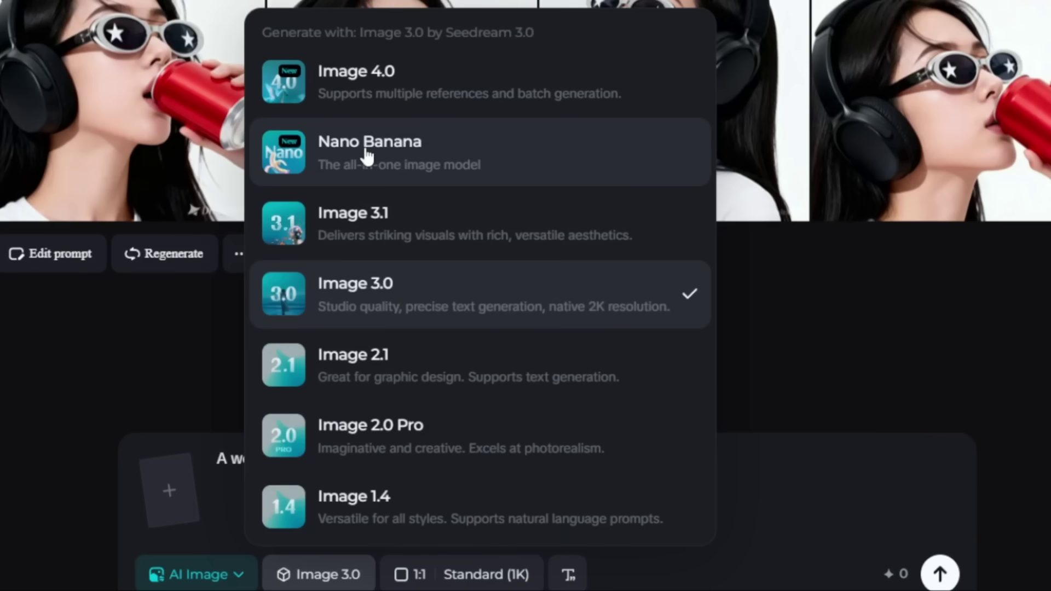
pyautogui.click(375, 85)
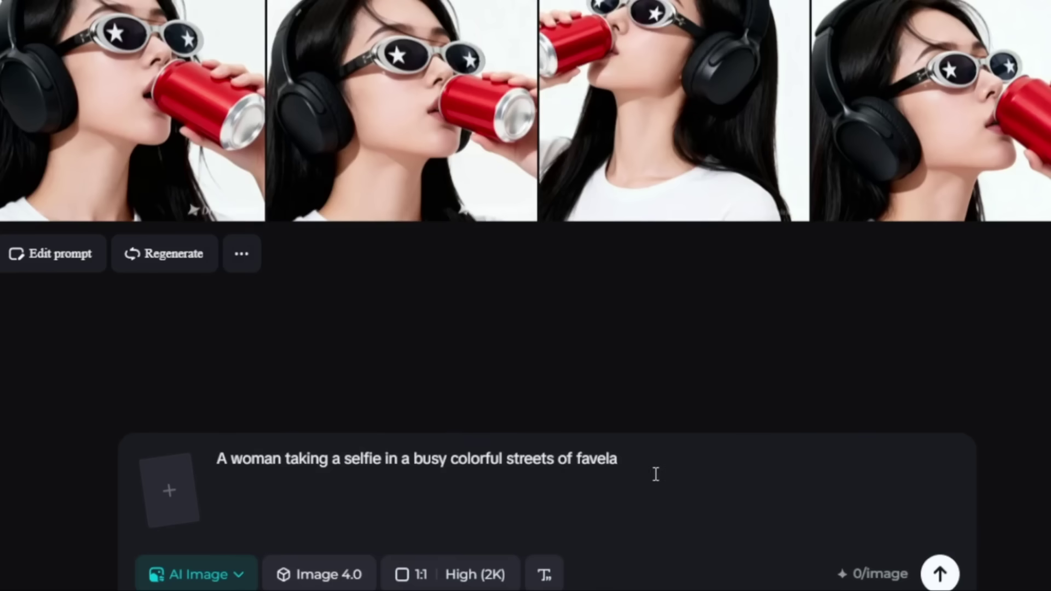
pyautogui.click(940, 574)
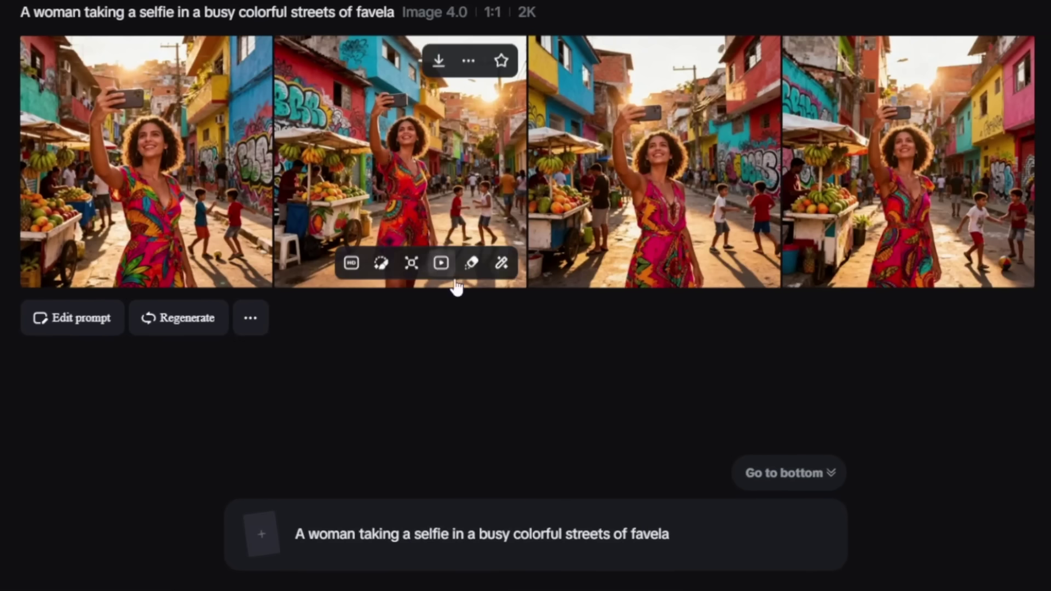
# Switch the prompt box to AI Video mode, leaving the image model unchanged.
pyautogui.click(681, 533)
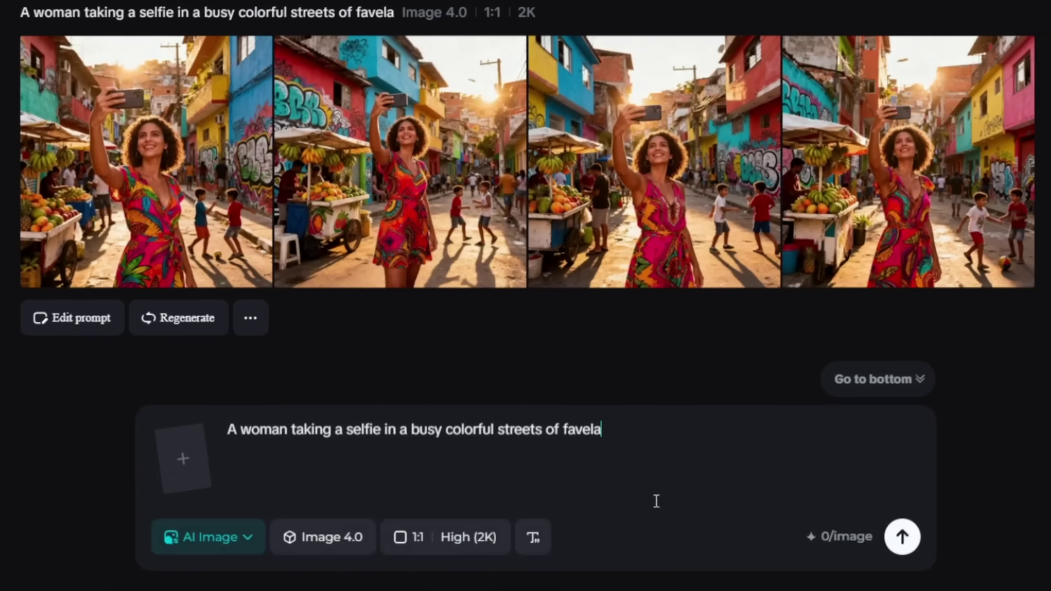
pyautogui.click(342, 539)
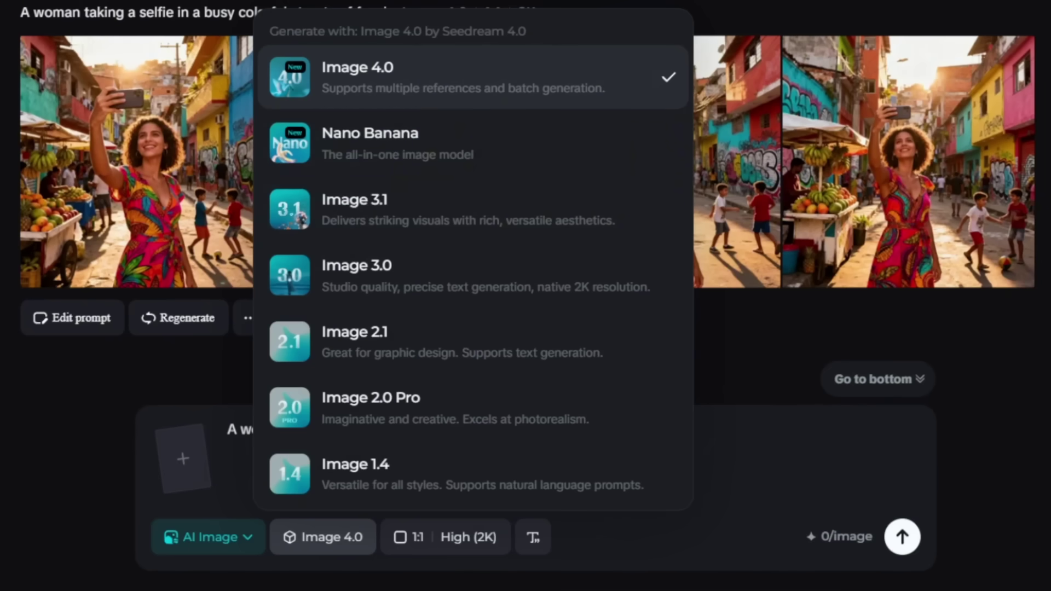
pyautogui.press('Escape')
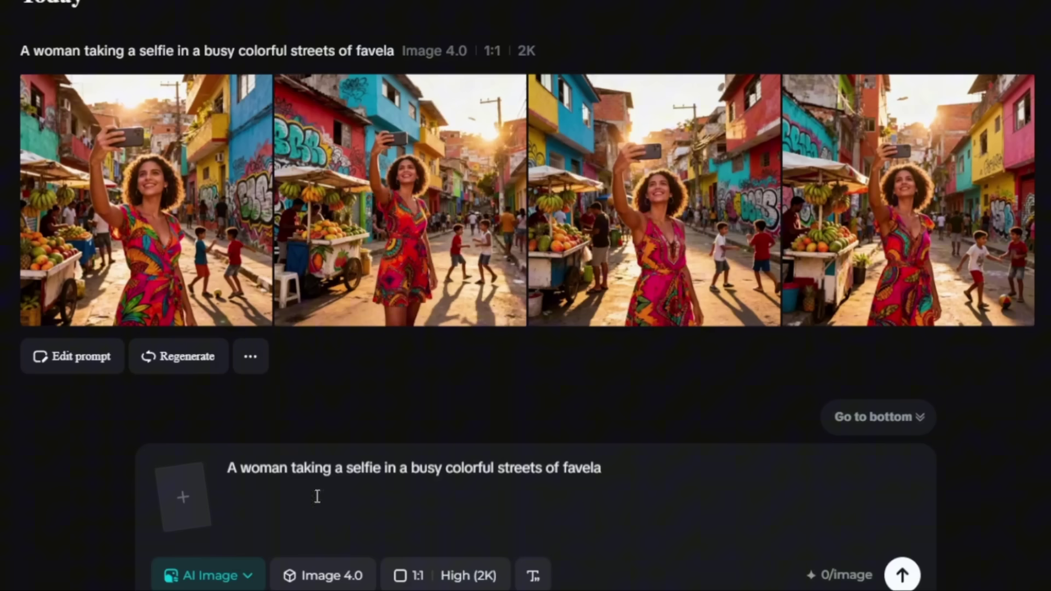
pyautogui.click(255, 581)
pyautogui.click(220, 431)
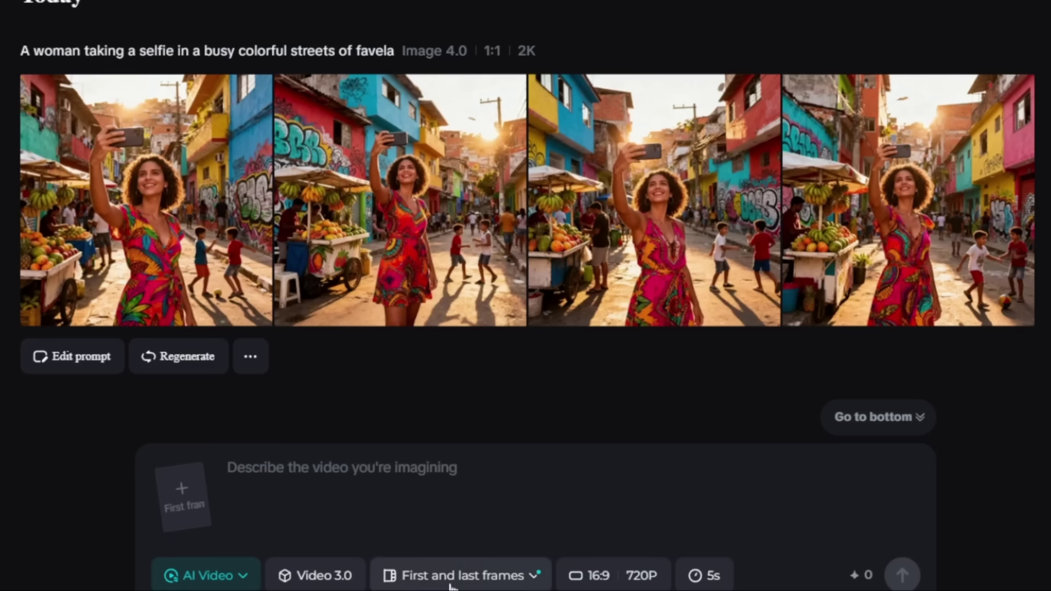
# Generate a 9:16 Video 3.0 clip from the prompt 'woman drinking a can of soda'.
pyautogui.click(316, 574)
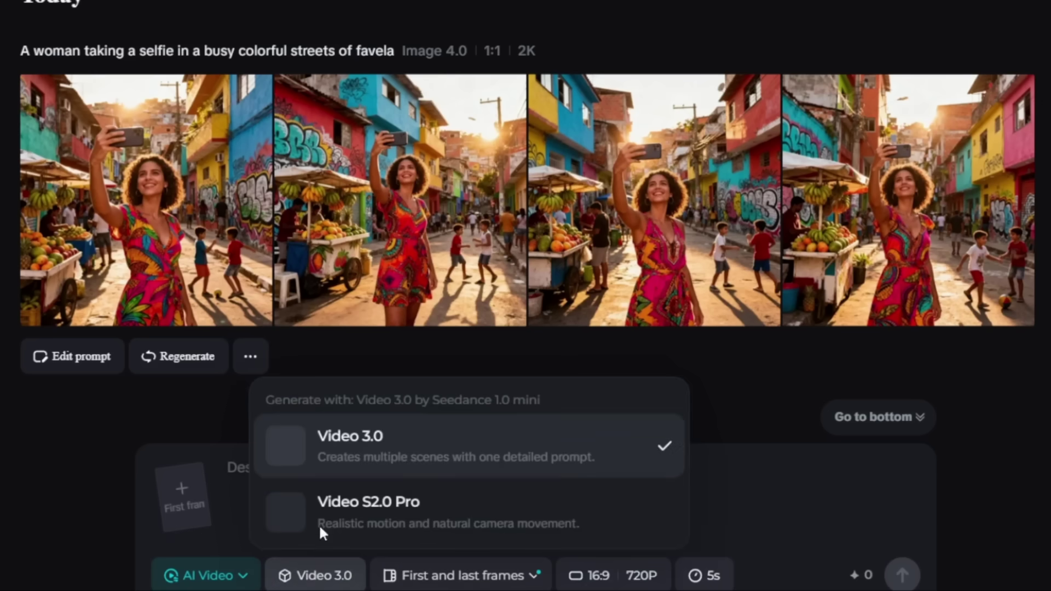
pyautogui.click(370, 462)
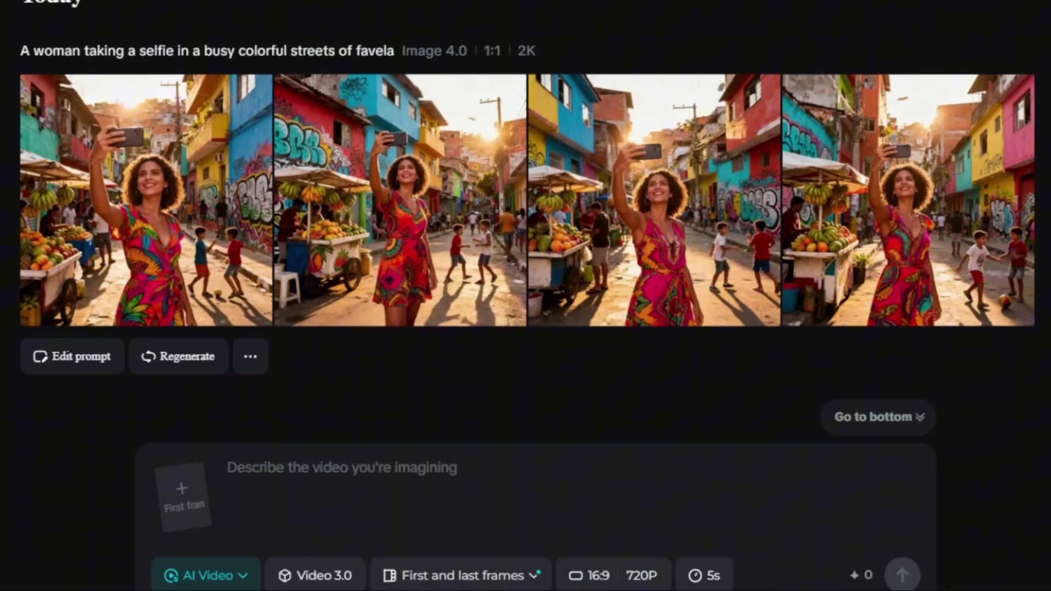
pyautogui.write('woman drinking a can of soda')
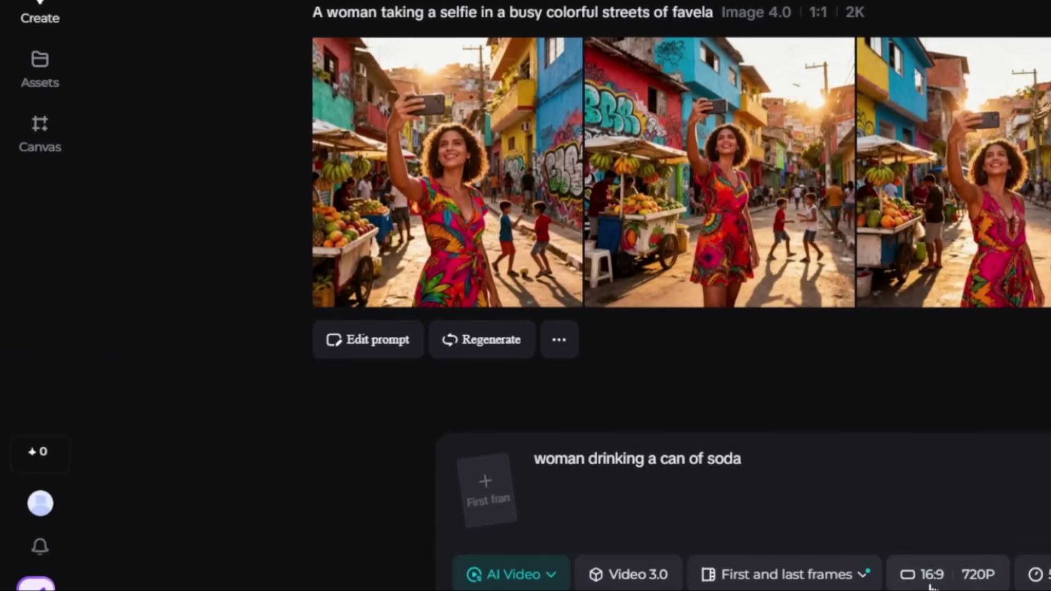
pyautogui.click(931, 584)
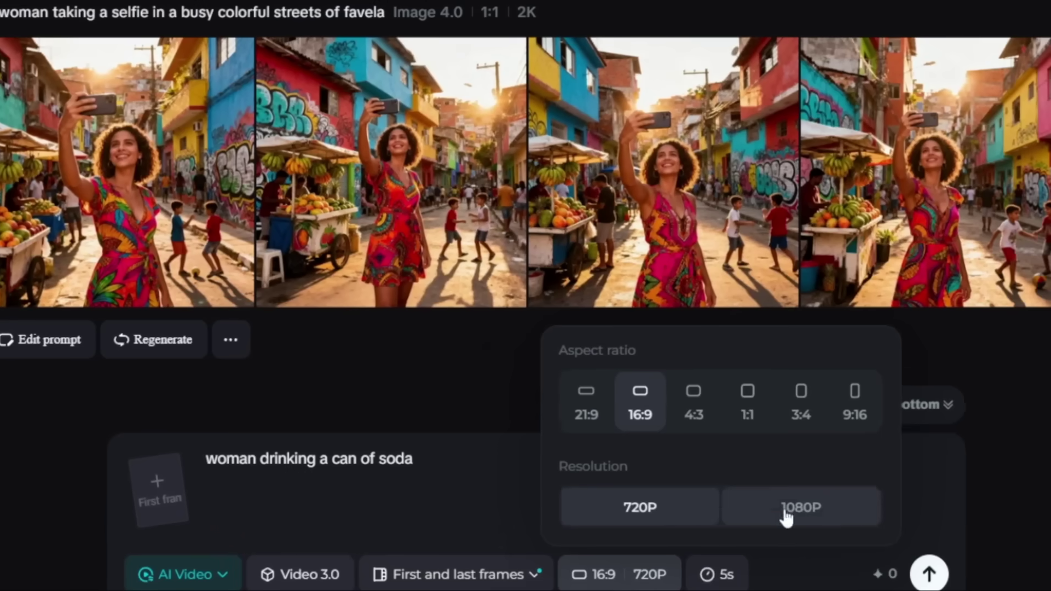
pyautogui.click(857, 394)
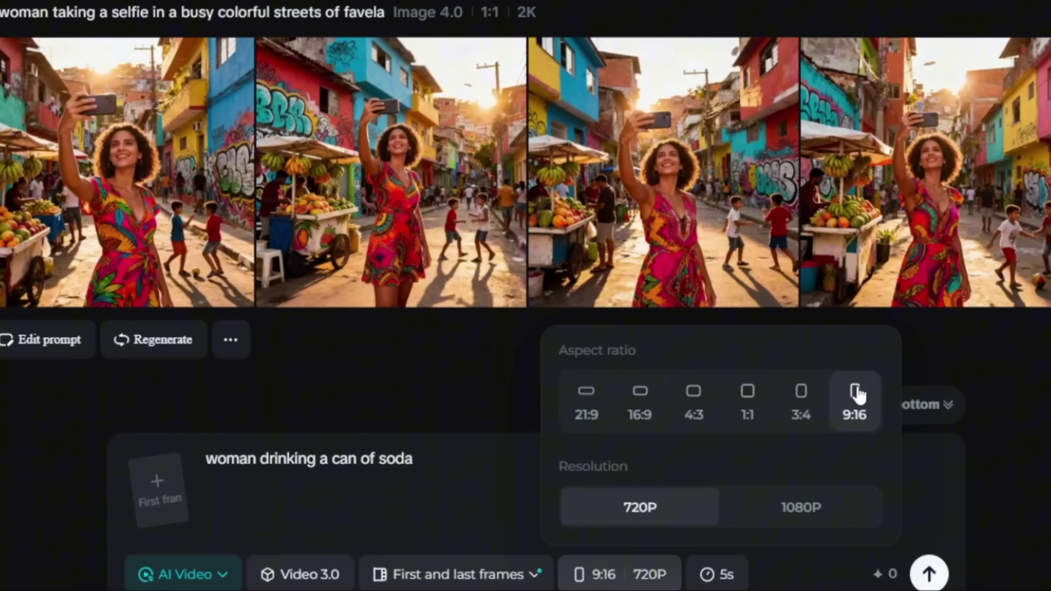
pyautogui.click(462, 463)
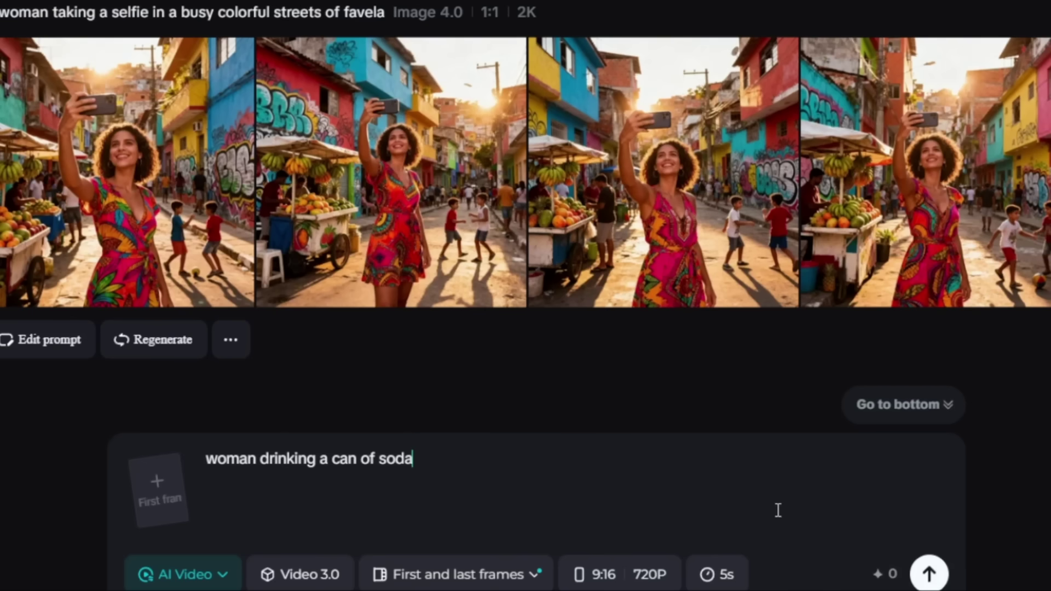
pyautogui.click(941, 581)
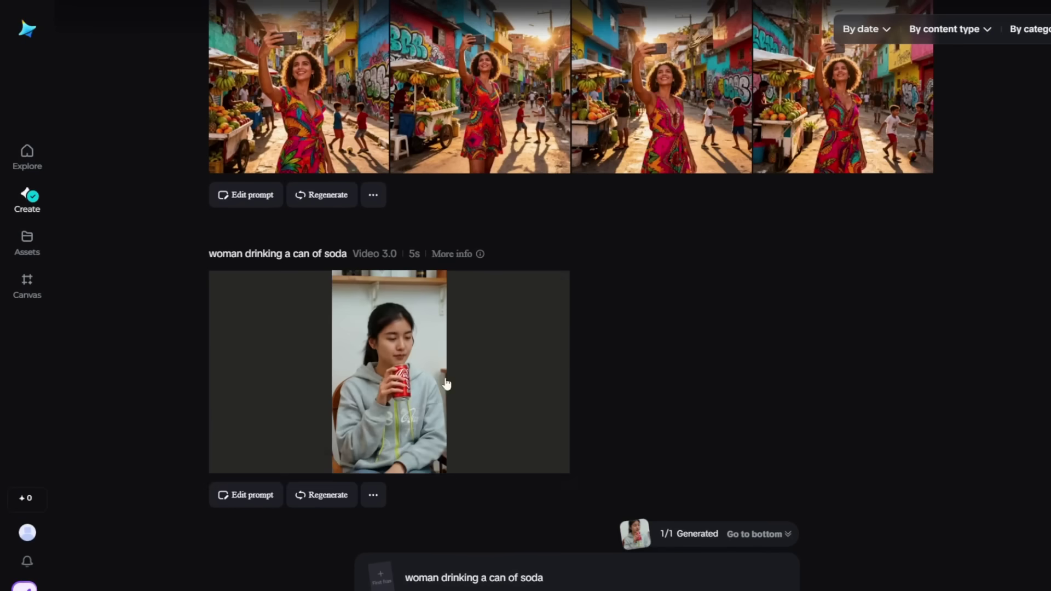
# Play the 5s portrait soda-drinking clip in the large viewer, then close it.
pyautogui.moveTo(377, 405)
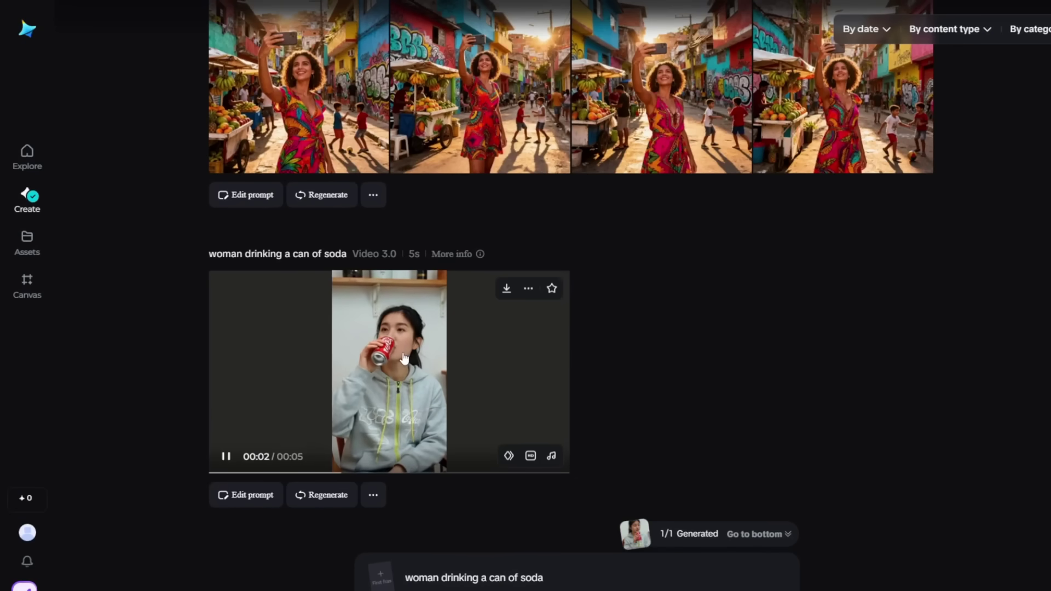
pyautogui.click(378, 405)
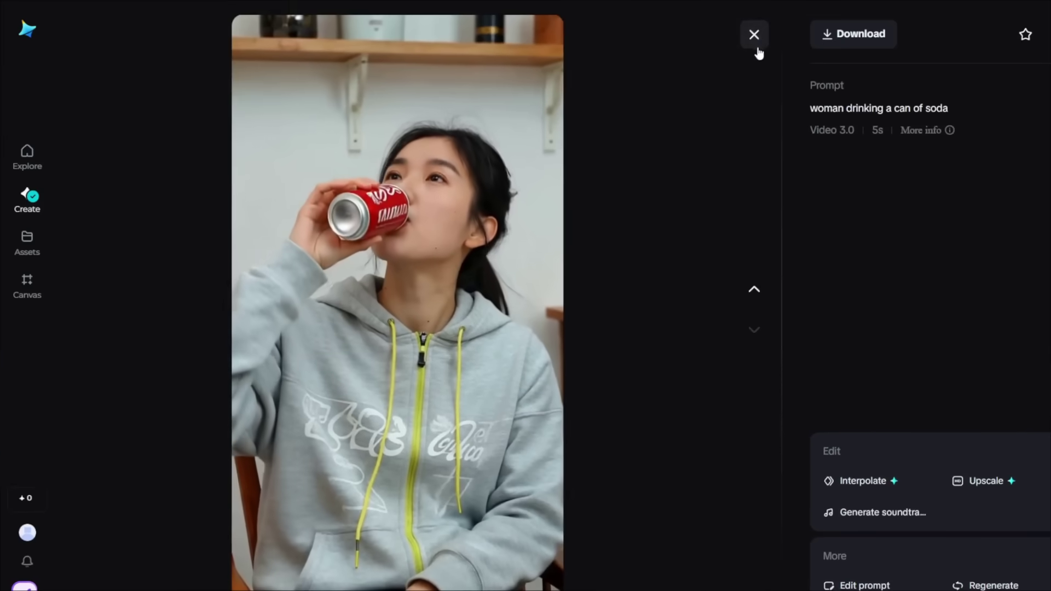
pyautogui.click(756, 44)
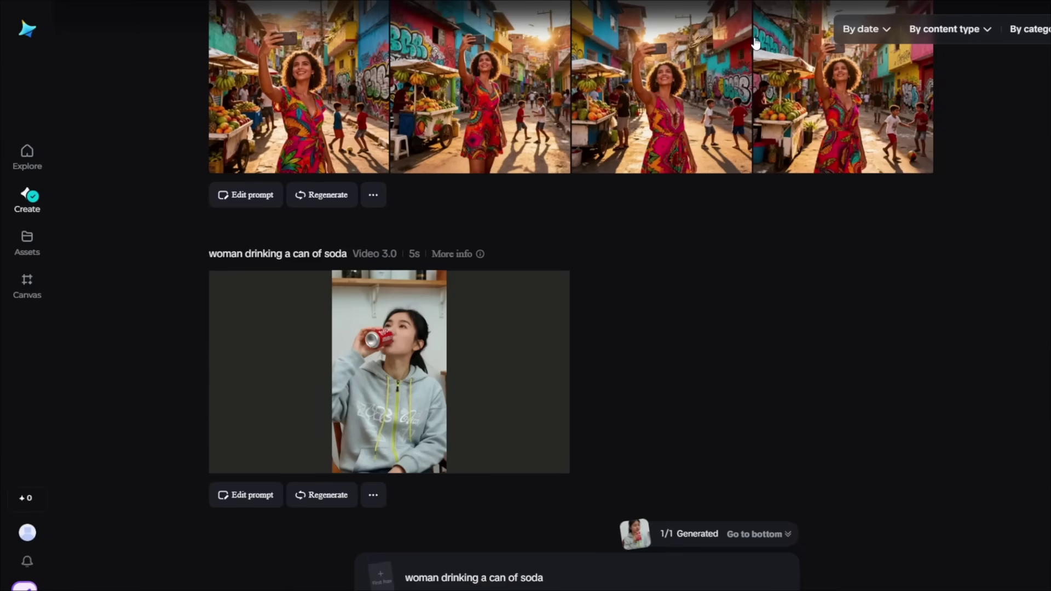
# Switch the creation type to AI Avatar and upload an image into the Avatar slot.
pyautogui.click(429, 580)
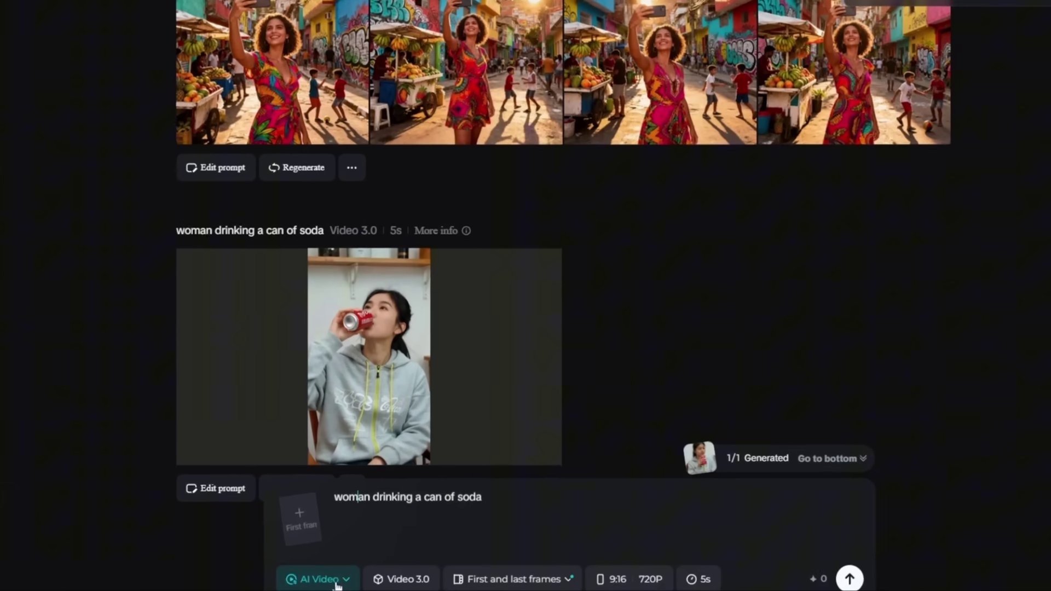
pyautogui.click(354, 581)
pyautogui.click(277, 496)
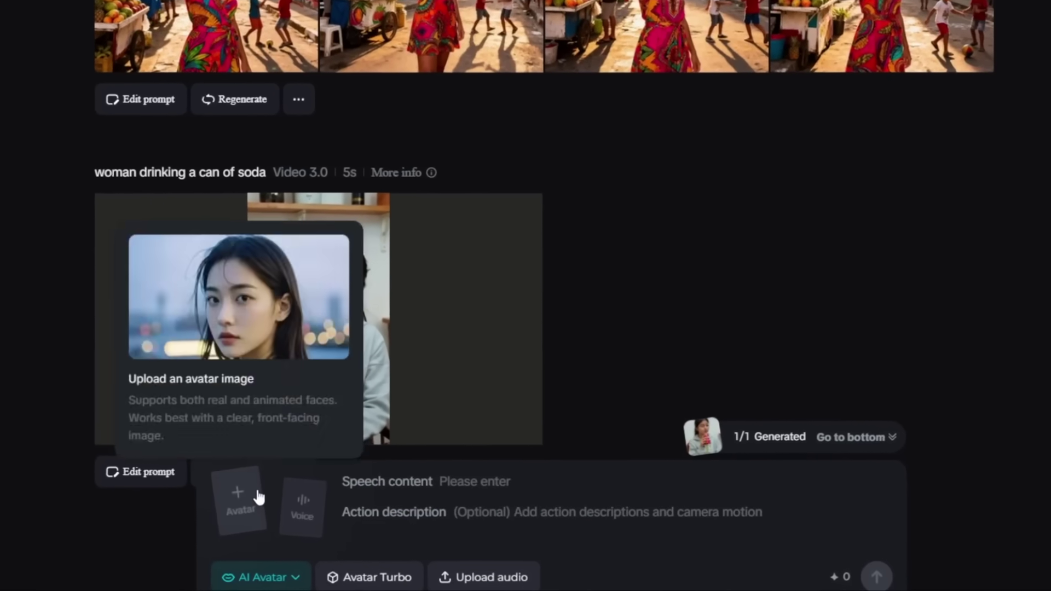
pyautogui.scroll(-3, 550, 409)
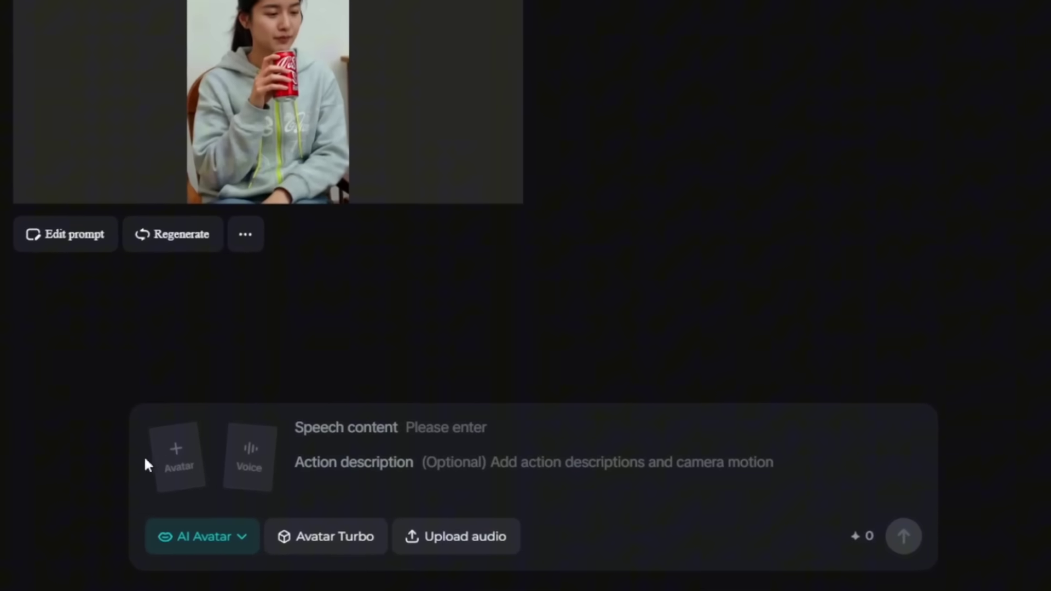
pyautogui.click(208, 502)
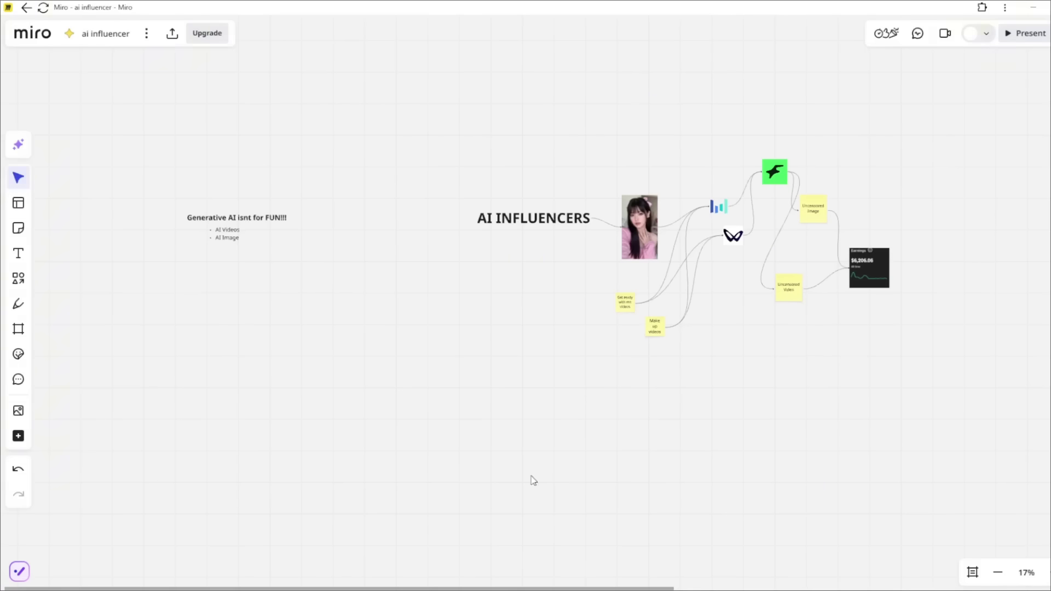
pyautogui.scroll(10, 579, 150)
pyautogui.scroll(2, 711, 334)
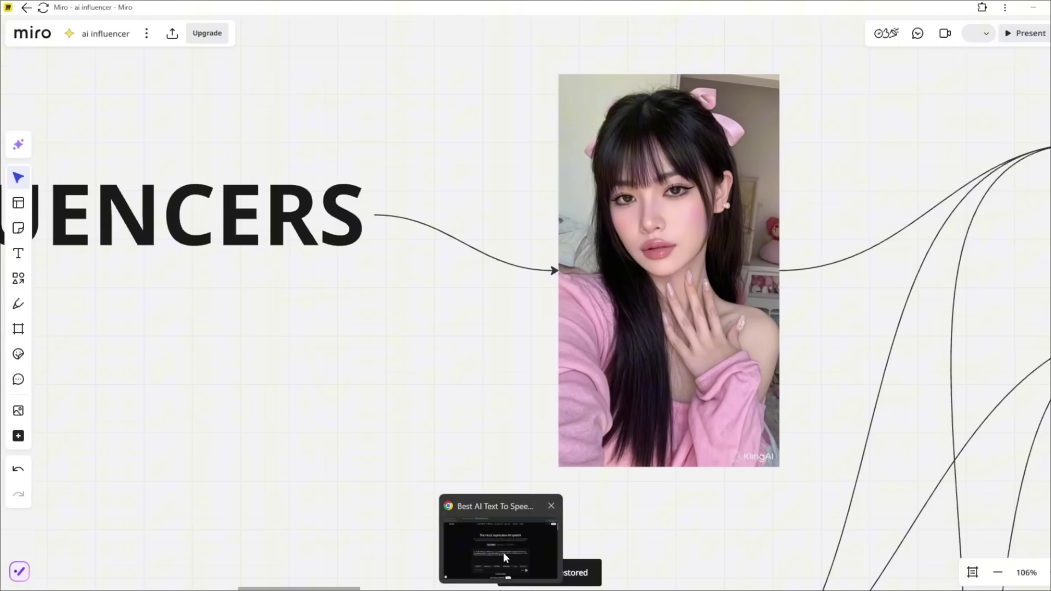
pyautogui.click(503, 552)
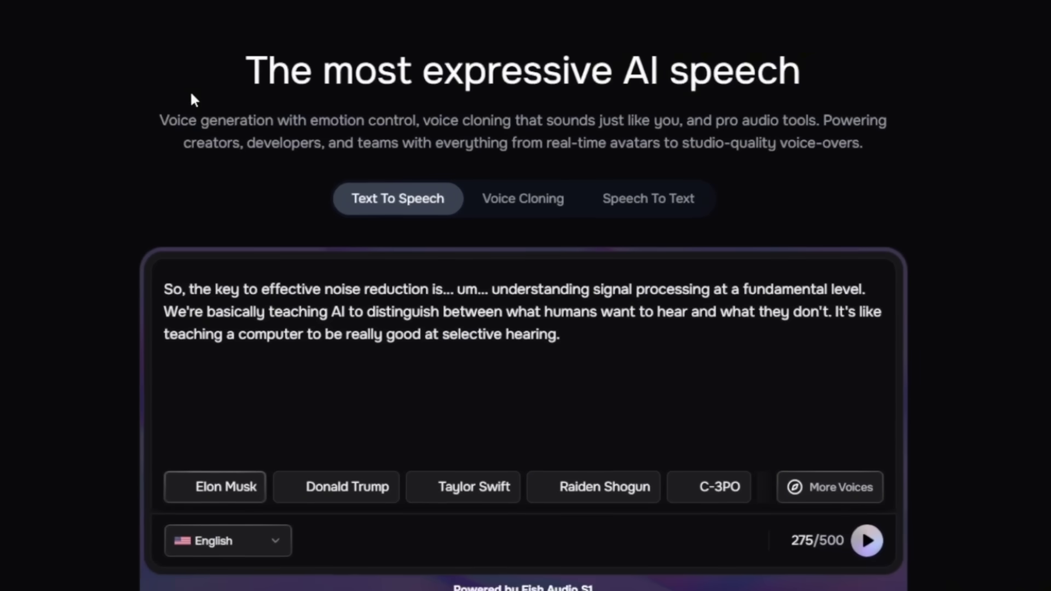
# Sign in with Google and download an E-girl MP3 saying 'Subscribe to my fanvue if you like me.'.
pyautogui.moveTo(187, 118); pyautogui.dragTo(858, 37)
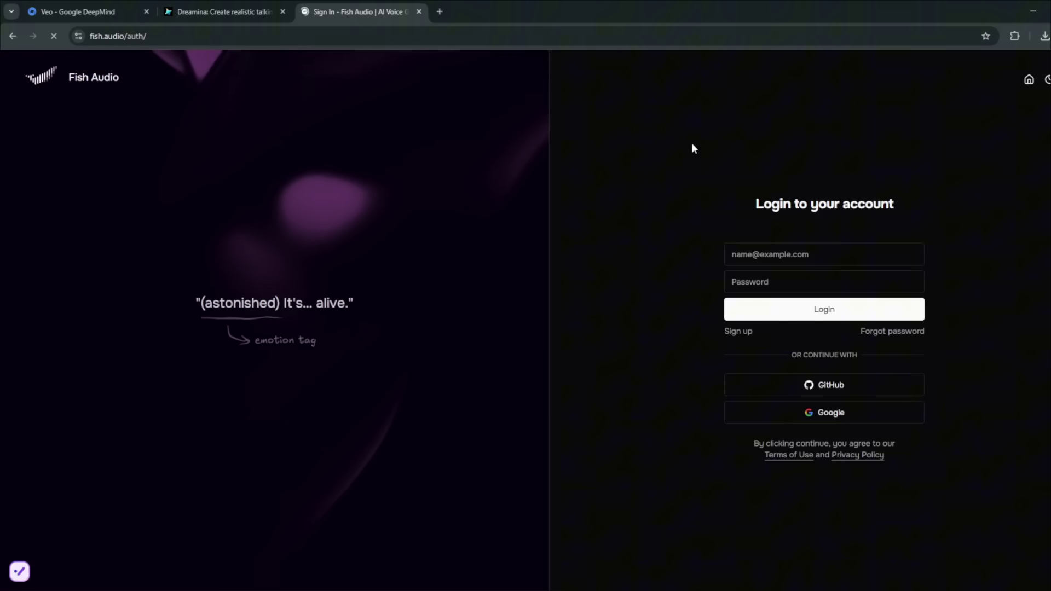
pyautogui.click(842, 414)
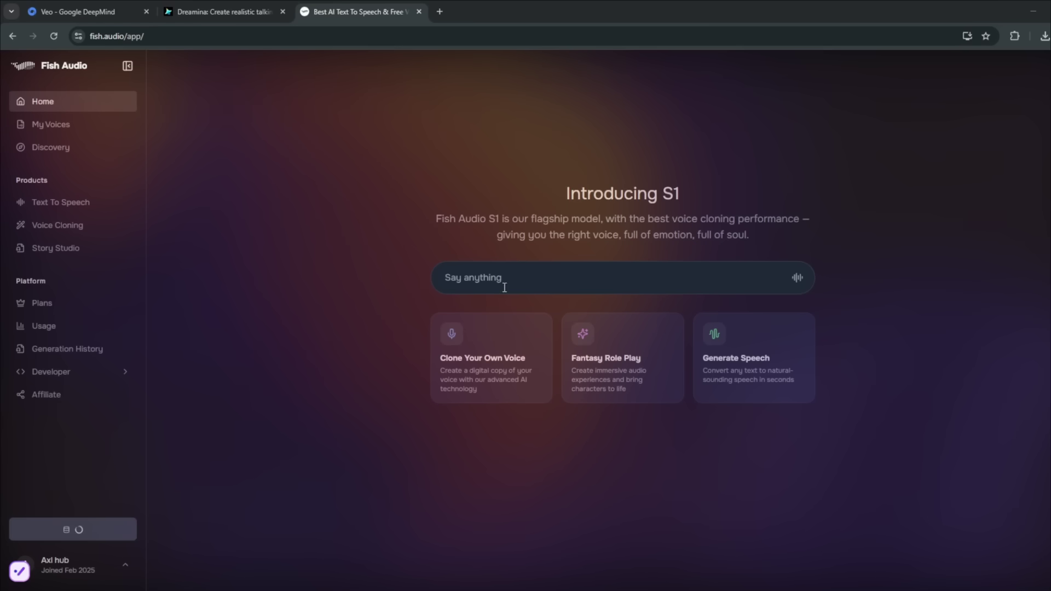
pyautogui.click(496, 287)
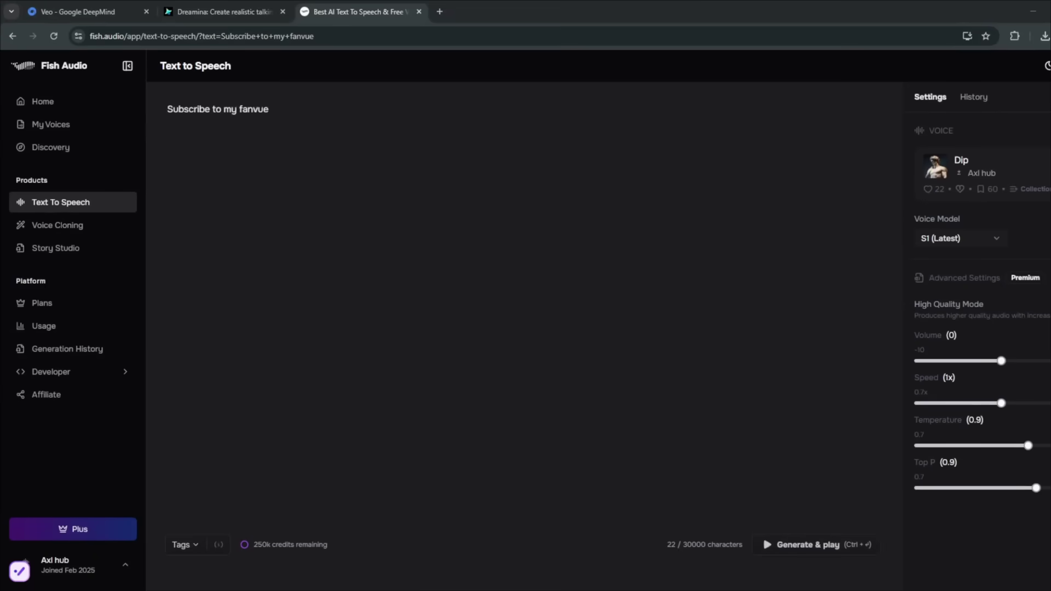
pyautogui.click(970, 164)
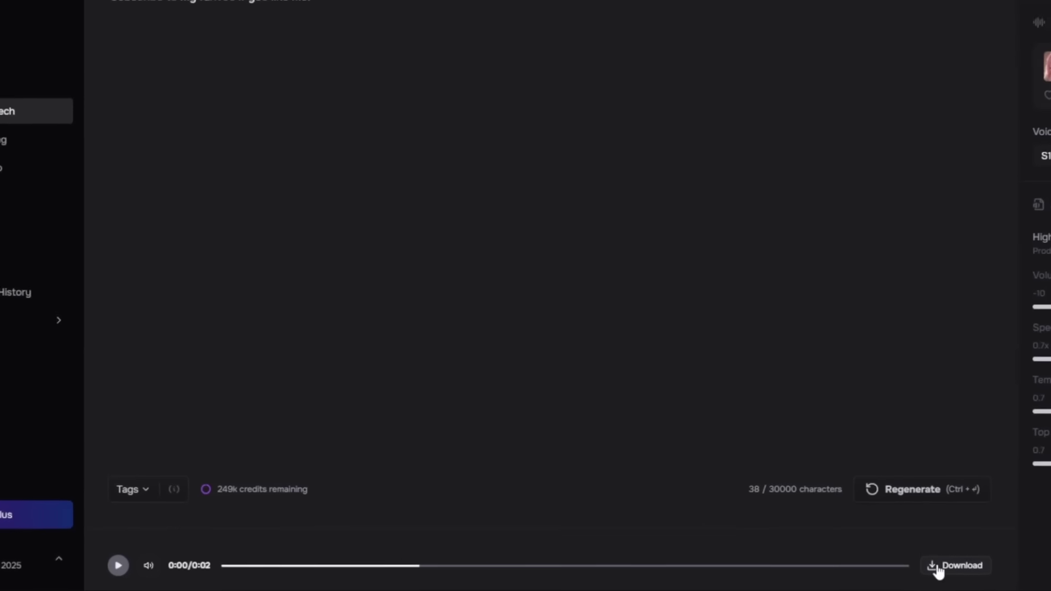
pyautogui.click(978, 569)
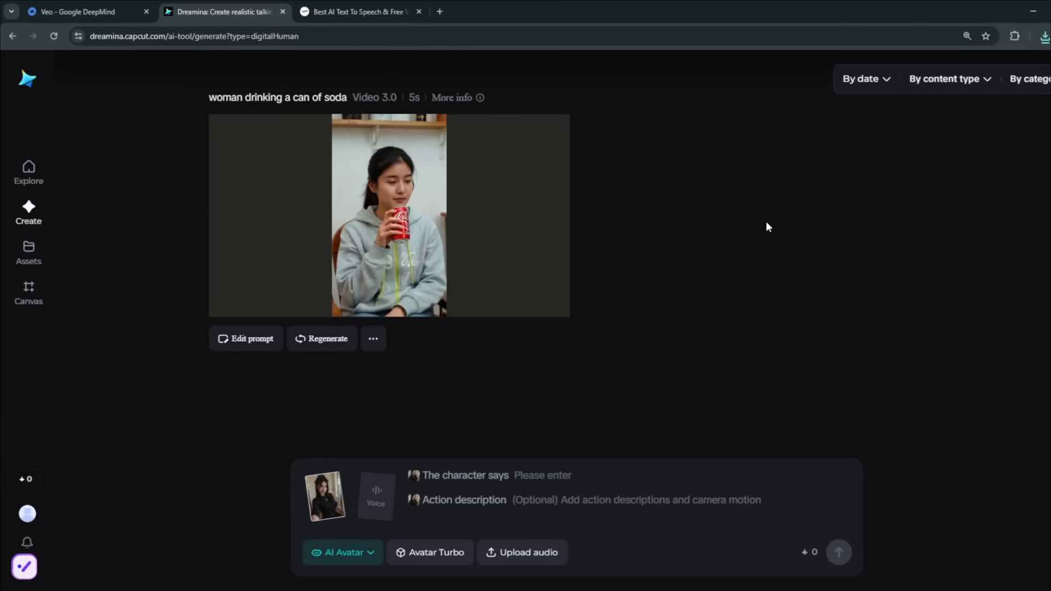
pyautogui.press('F11')
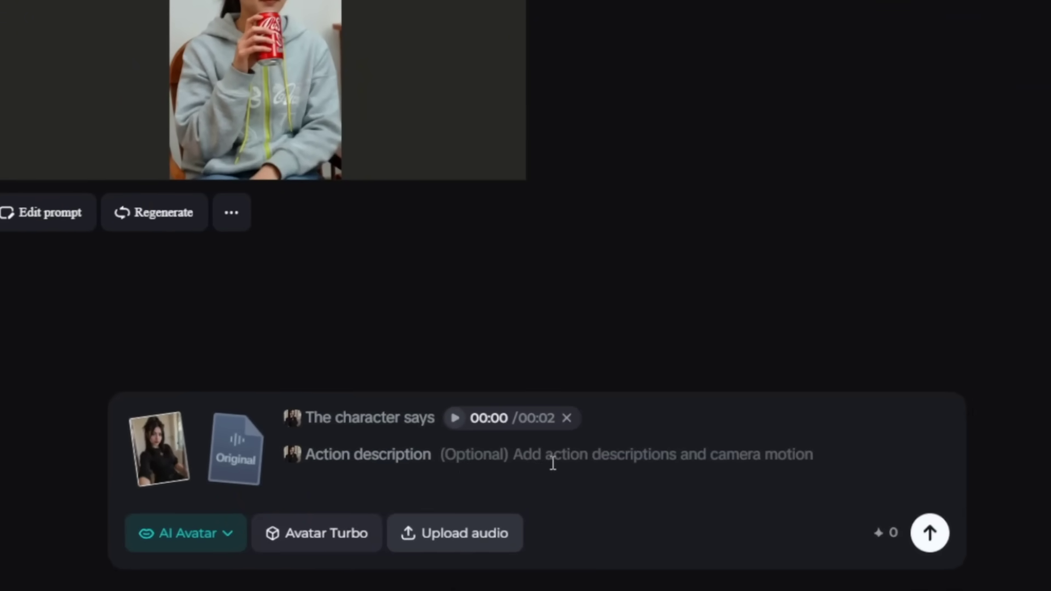
# Describe the avatar action 'Touches her upper lip' and queue the Avatar Turbo video.
pyautogui.click(553, 463)
pyautogui.write('Touches her upper lip')
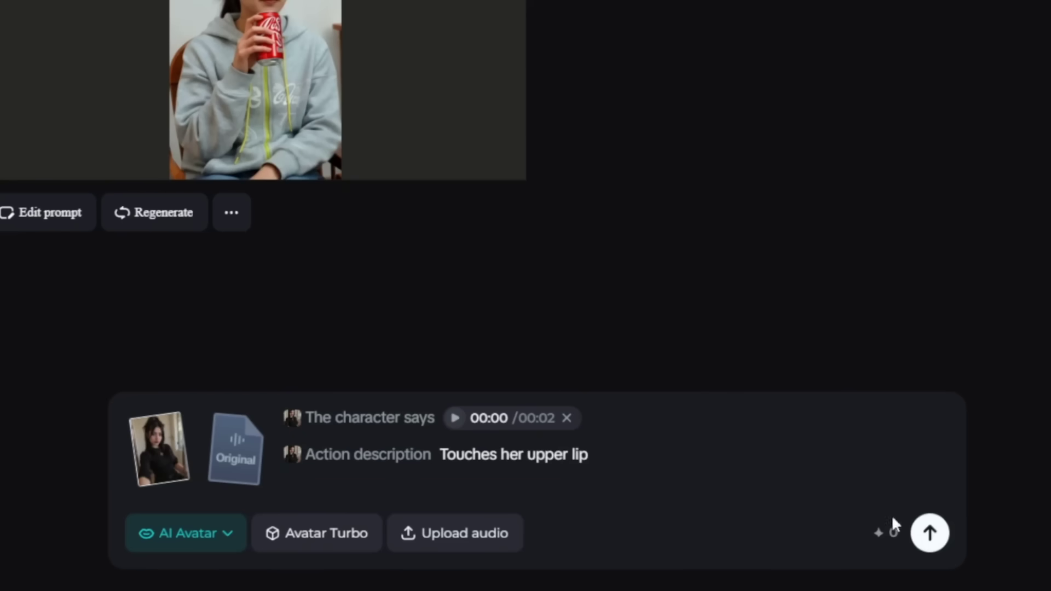
pyautogui.click(929, 533)
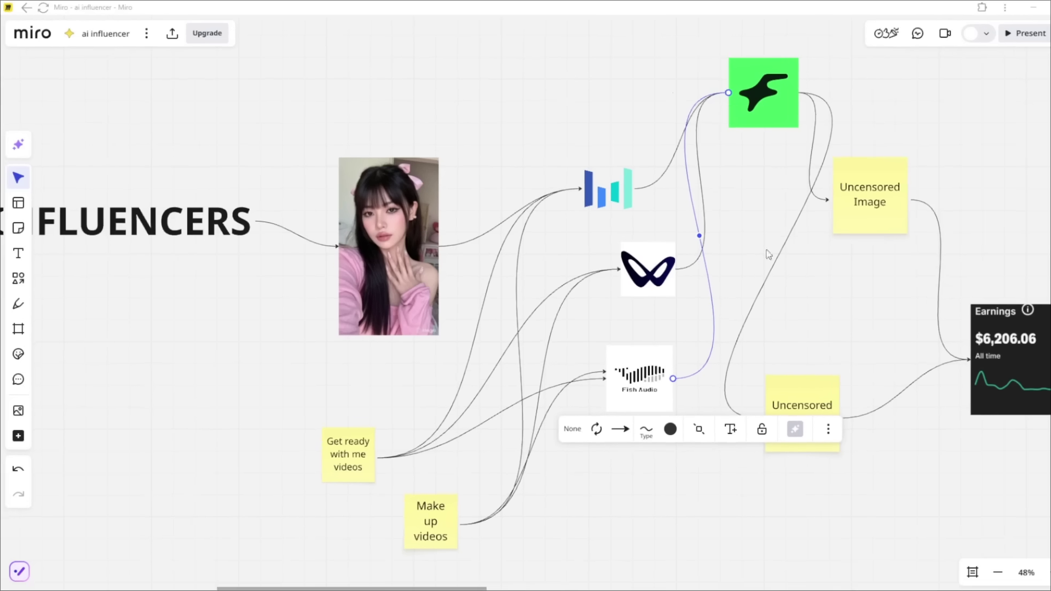
pyautogui.scroll(-2, 626, 226)
pyautogui.scroll(8, 626, 226)
pyautogui.scroll(-8, 625, 226)
pyautogui.scroll(8, 708, 301)
pyautogui.scroll(-6, 707, 301)
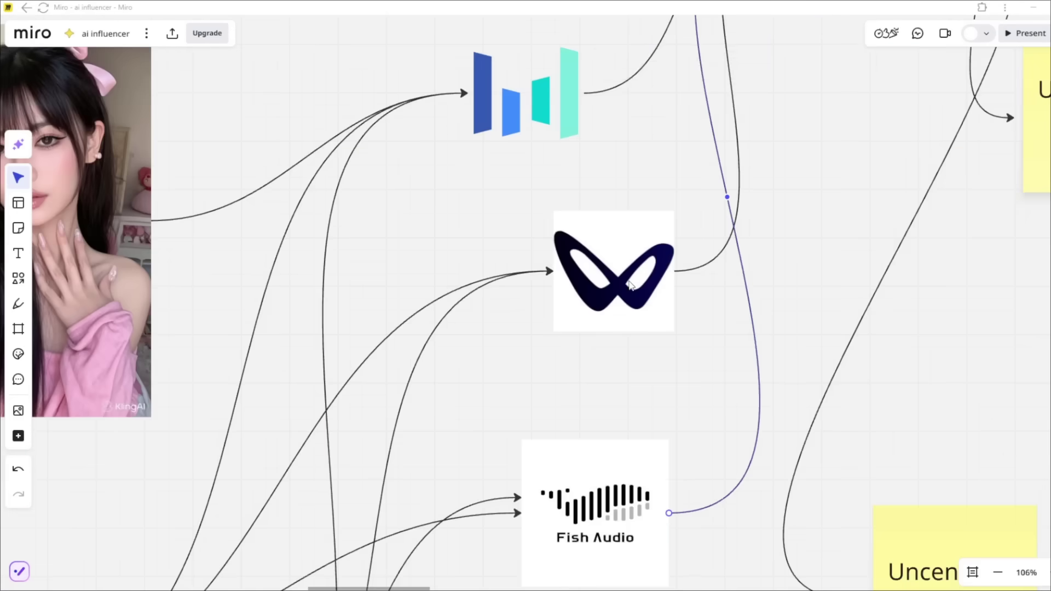
pyautogui.scroll(-2, 628, 496)
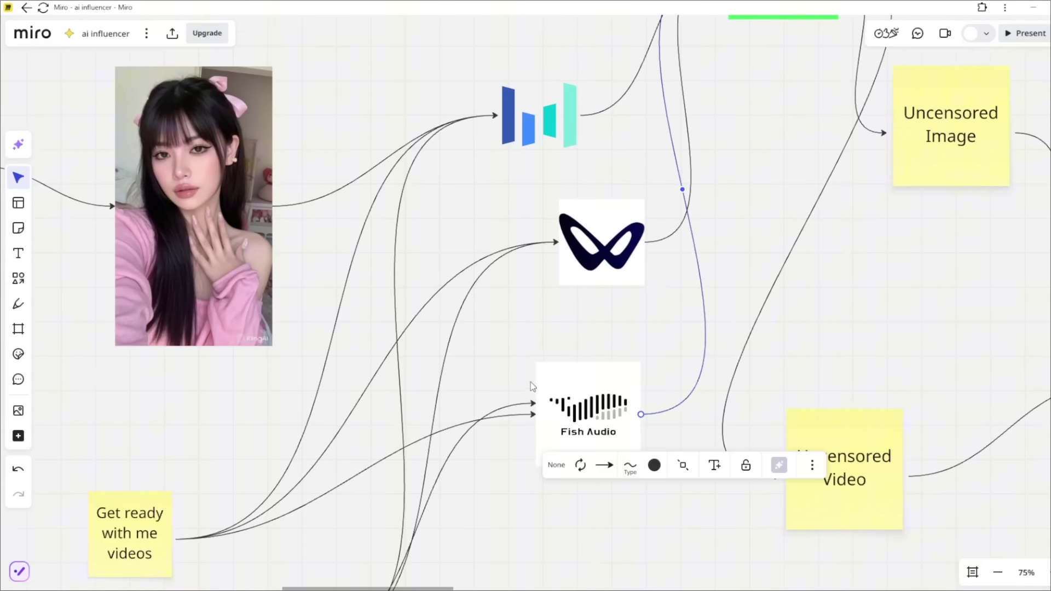
pyautogui.scroll(-2, 500, 342)
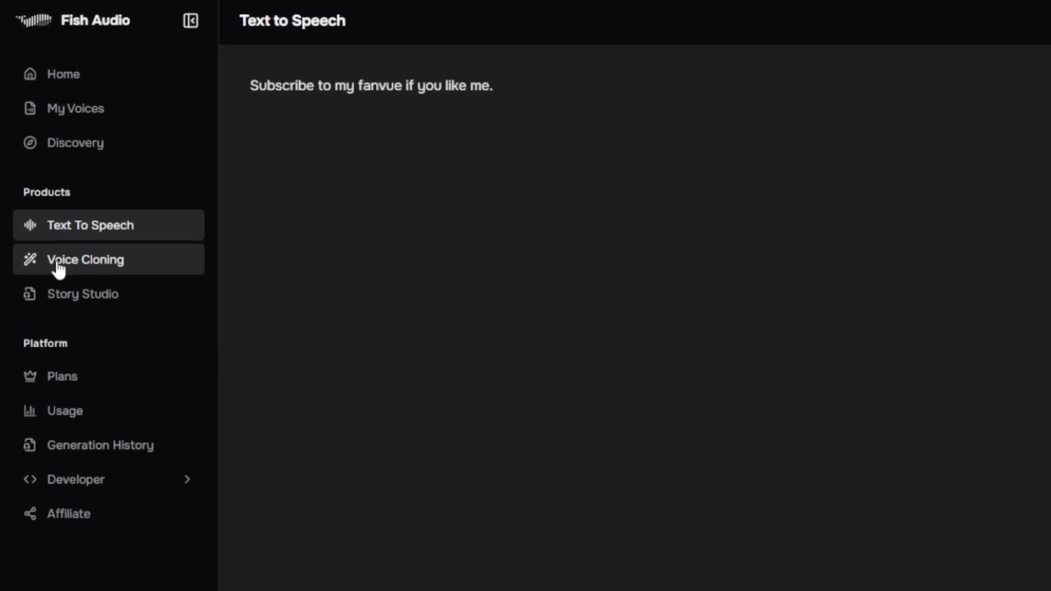
# On Fish Audio's Voice Cloning page, play a previously cloned voice from Latest Activity.
pyautogui.click(118, 268)
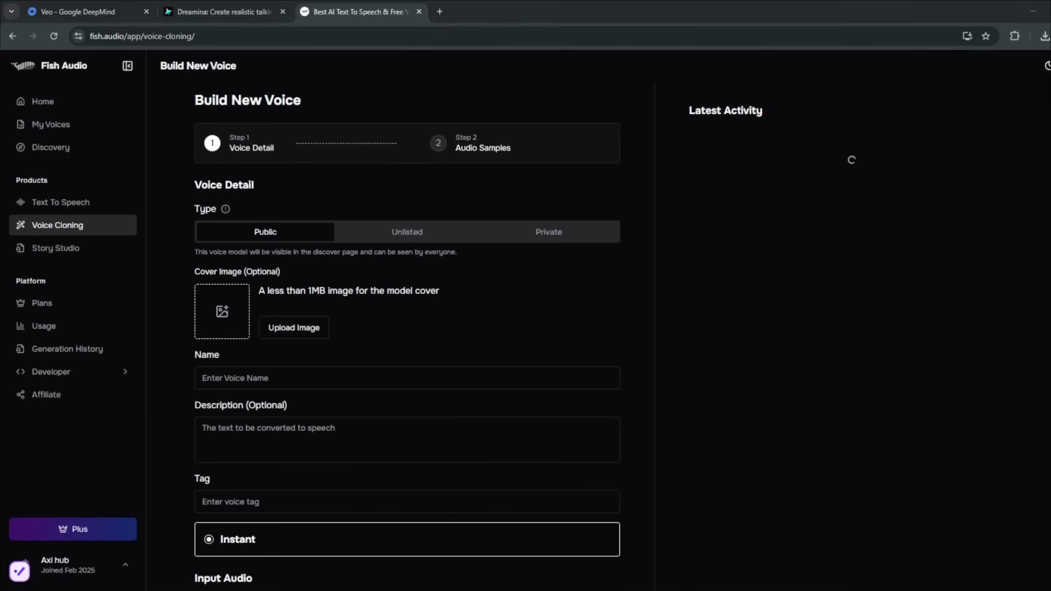
pyautogui.scroll(-1, 408, 328)
pyautogui.click(722, 360)
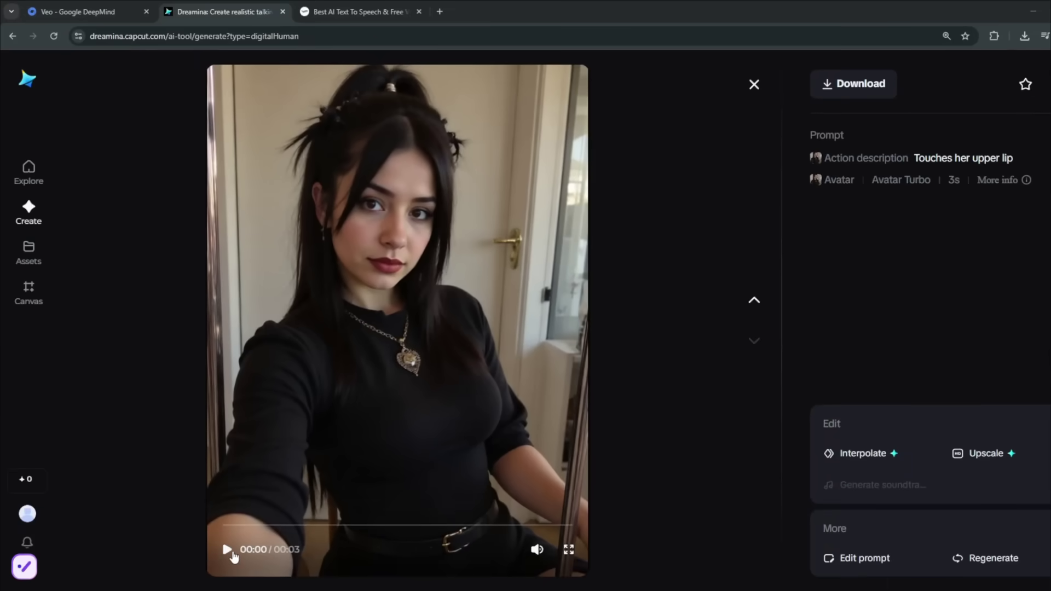
# Play and pause the 3s 'Touches her upper lip' avatar clip, then close the viewer.
pyautogui.click(232, 555)
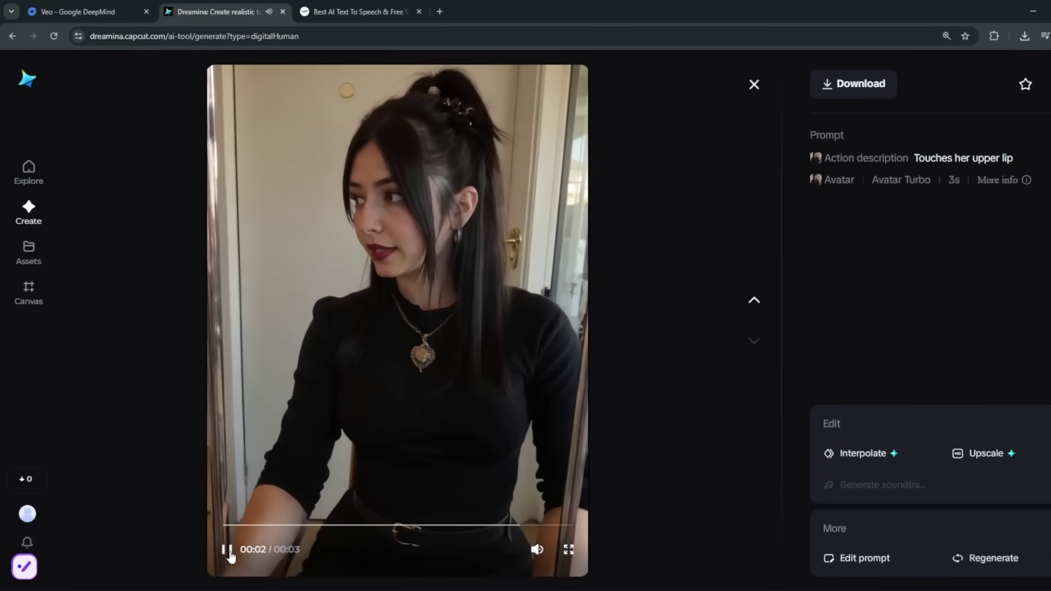
pyautogui.click(230, 554)
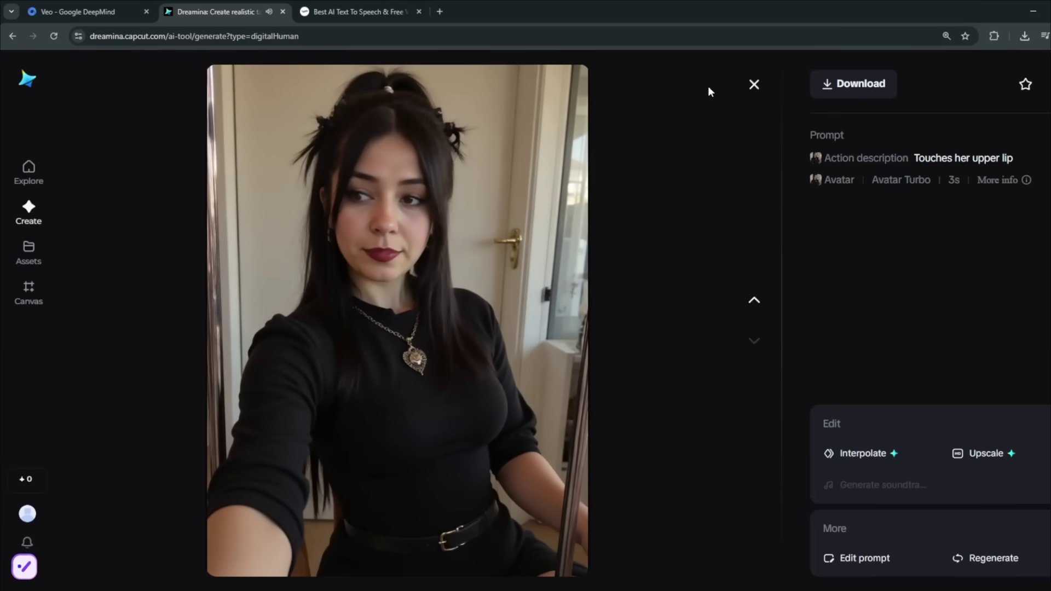
pyautogui.click(754, 85)
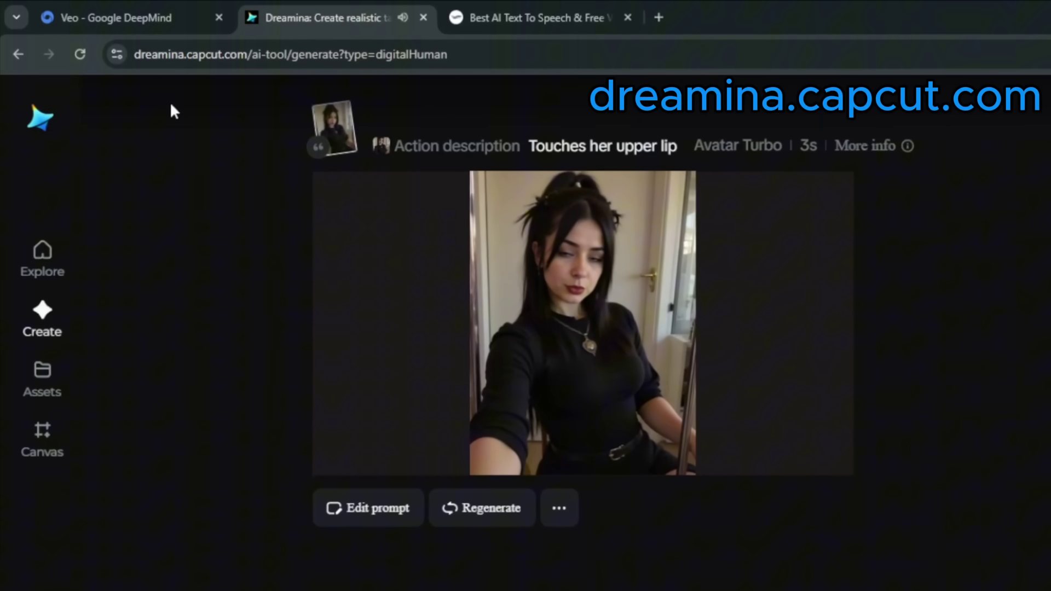
# Search Google for 'proton vpn' in a new tab.
pyautogui.click(659, 16)
pyautogui.write('p')
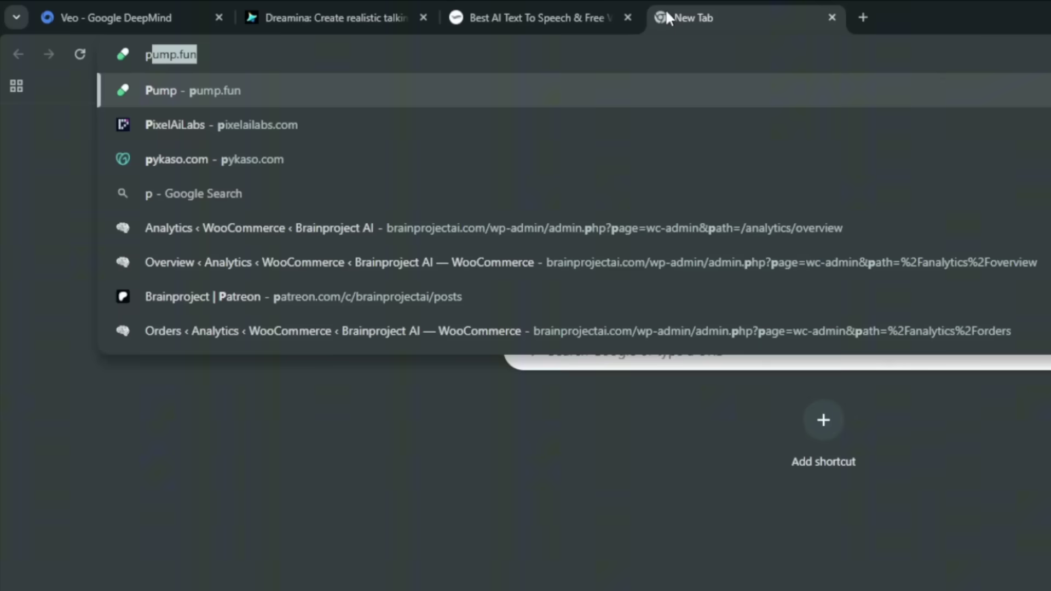
pyautogui.write('roton vpn')
pyautogui.press('Return')
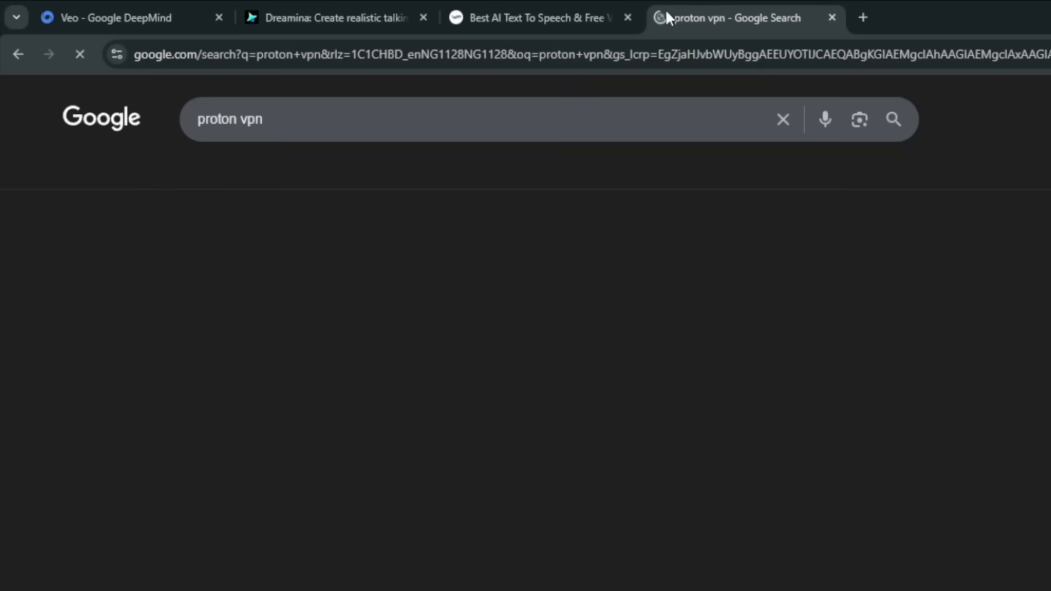
# Replace the query with 'veepn chrome extension' and search again.
pyautogui.moveTo(265, 120); pyautogui.dragTo(124, 154)
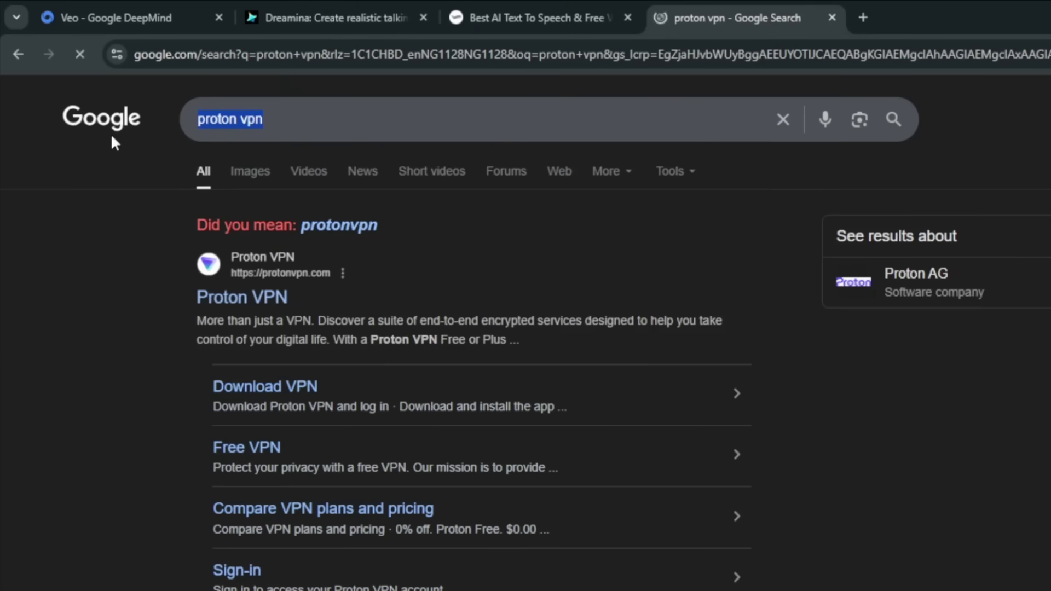
pyautogui.write('veepn chrome extension')
pyautogui.press('Return')
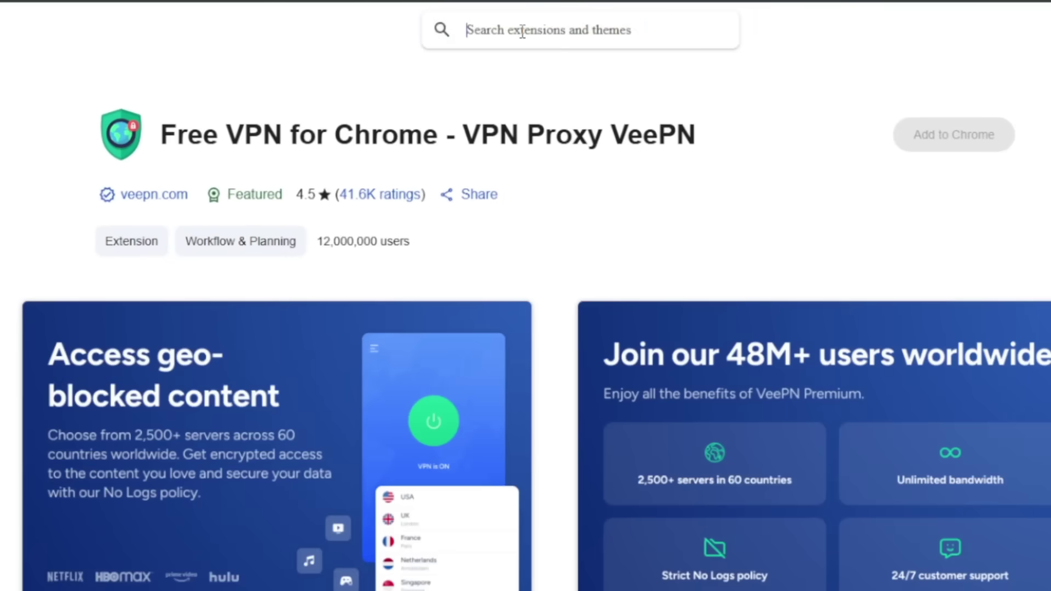
# Search the Web Store for 'urban vpn', then search Urban VPN's server locations for 'lagos'.
pyautogui.write('urban vpn\\')
pyautogui.press('Return')
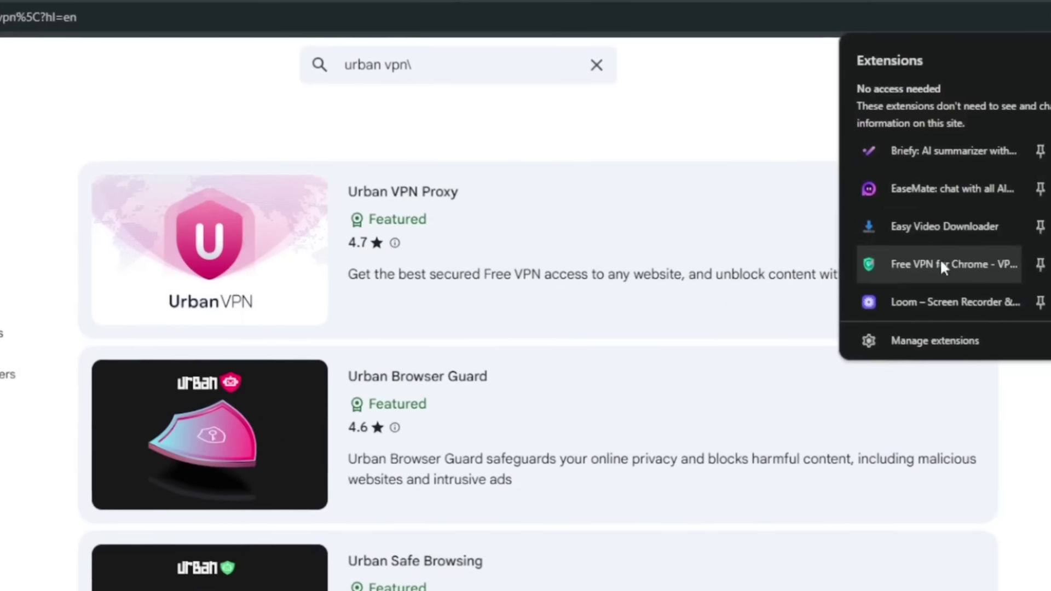
pyautogui.click(1048, 230)
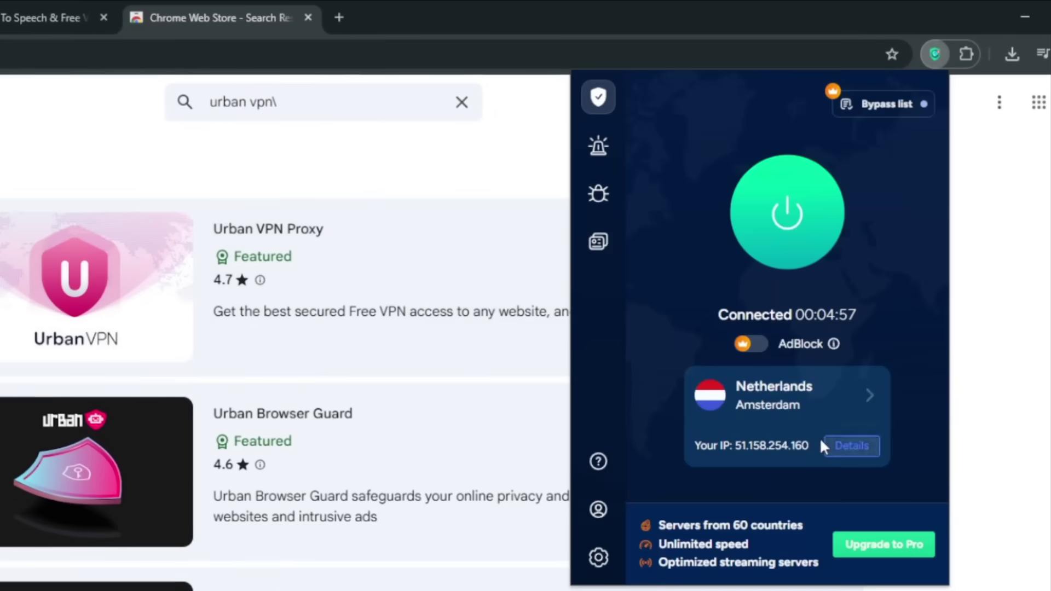
pyautogui.click(1050, 334)
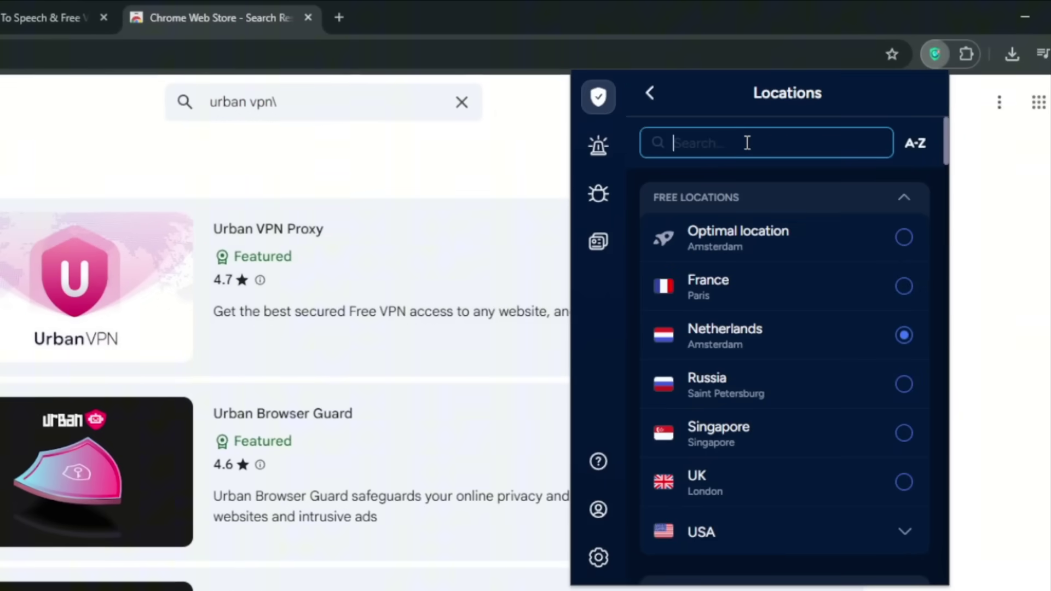
pyautogui.write('lagos')
pyautogui.press('BackSpace')
pyautogui.press('BackSpace')
pyautogui.press('BackSpace')
pyautogui.press('BackSpace')
pyautogui.press('BackSpace')
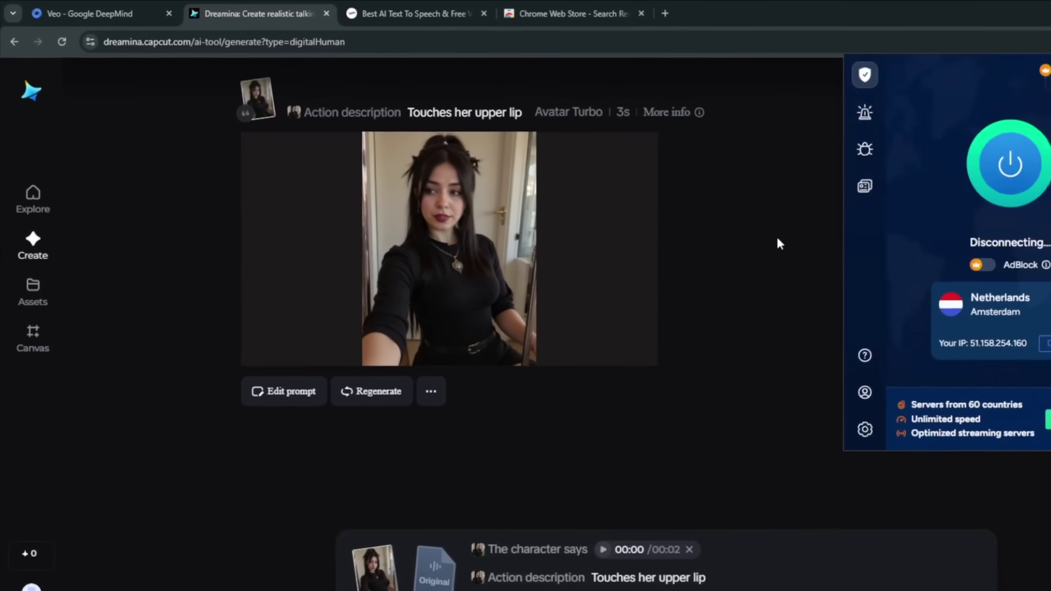
# Go back to Dreamina's Explore home page and view the AI Image creation modes.
pyautogui.click(30, 173)
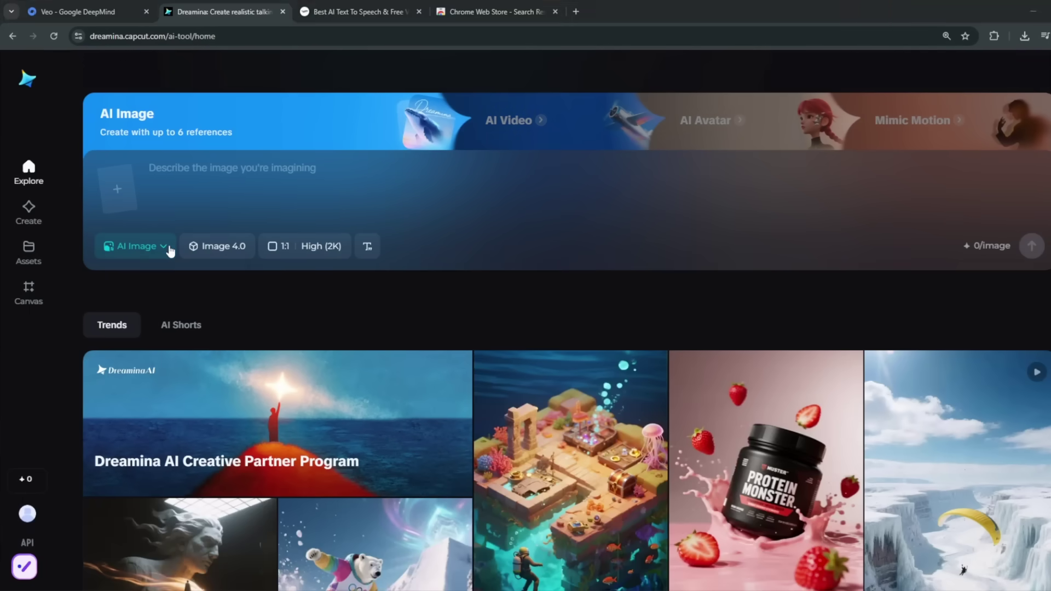
pyautogui.click(169, 249)
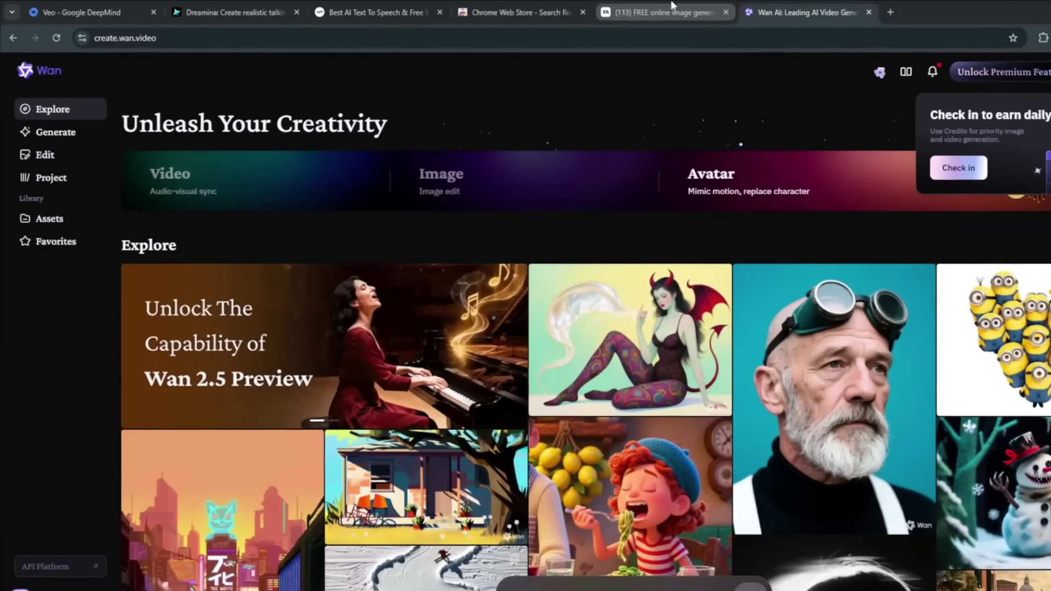
# Switch to the TensorArt tab in full screen and open the Create options list.
pyautogui.click(684, 13)
pyautogui.press('F11')
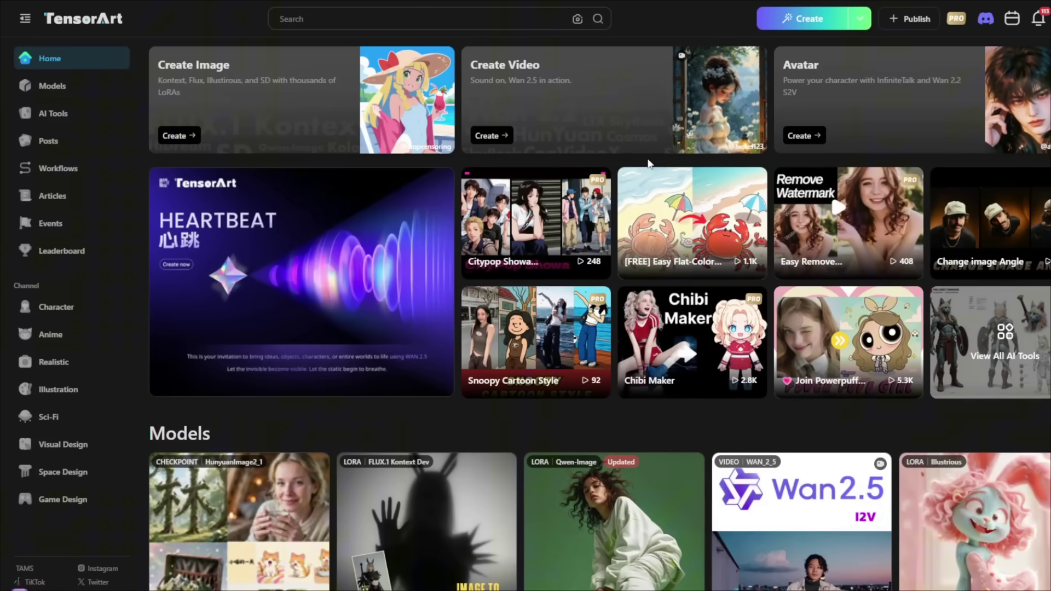
pyautogui.moveTo(704, 5)
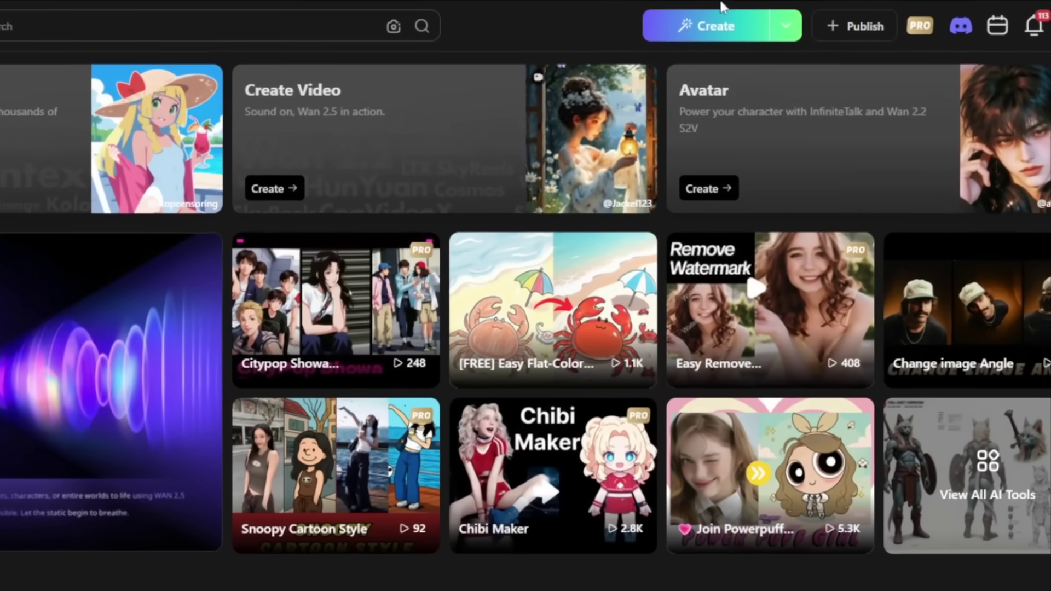
pyautogui.click(787, 27)
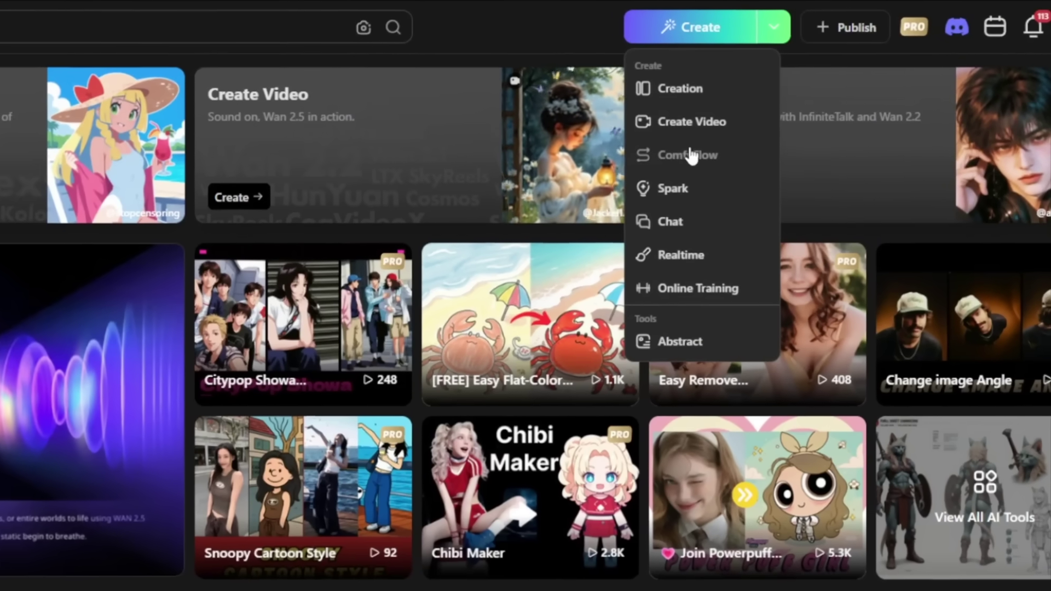
# Create a new ComfyFlow workflow from the Wan2.2 T2V text-to-video template.
pyautogui.click(690, 155)
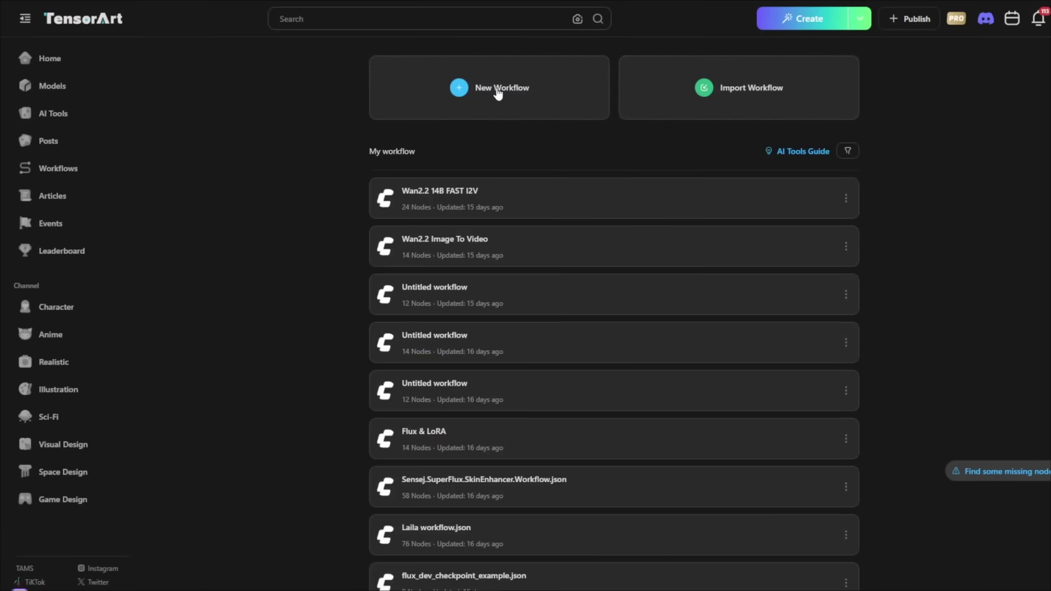
pyautogui.click(498, 93)
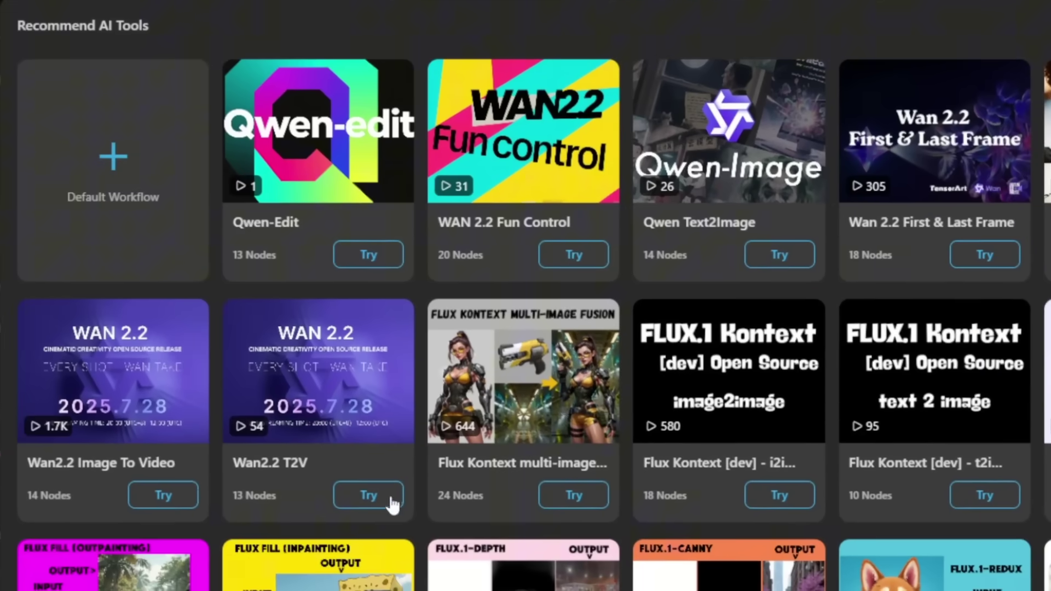
pyautogui.click(385, 501)
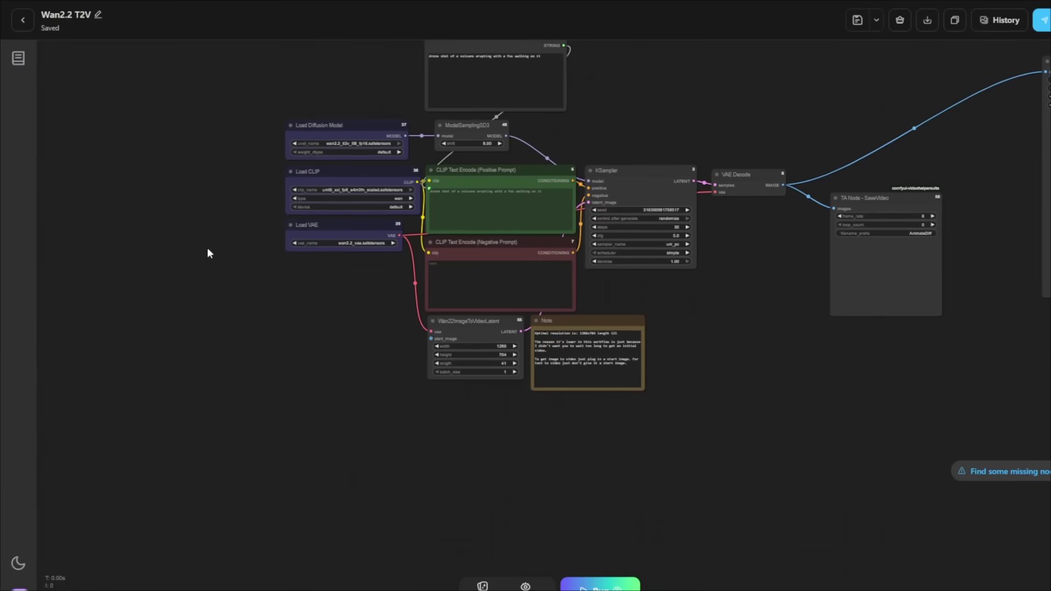
# Select the prompt text and pan around the workflow graph to inspect its nodes.
pyautogui.scroll(5, 455, 330)
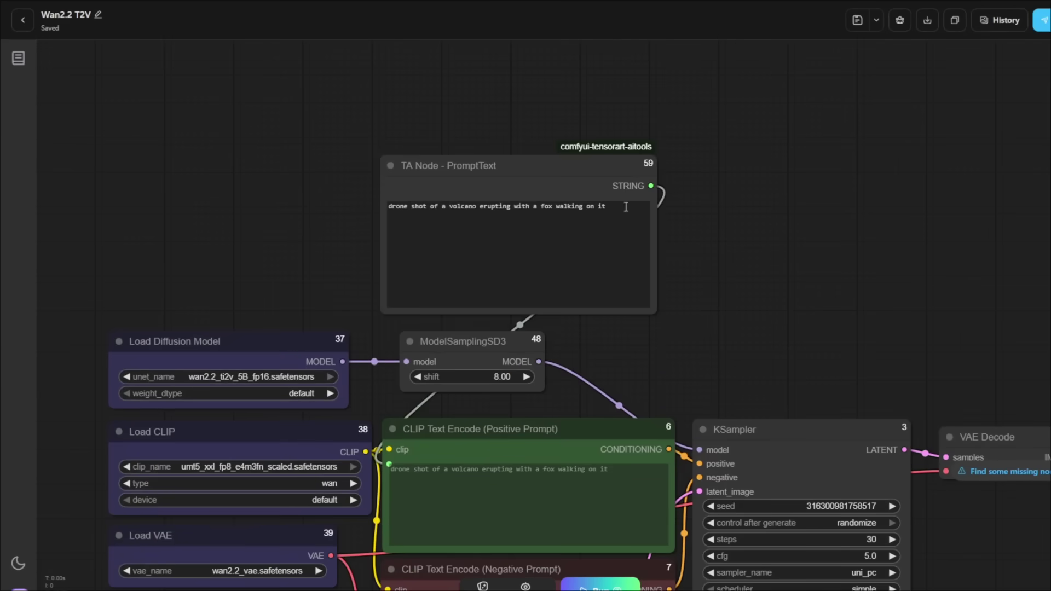
pyautogui.moveTo(625, 207); pyautogui.dragTo(383, 206)
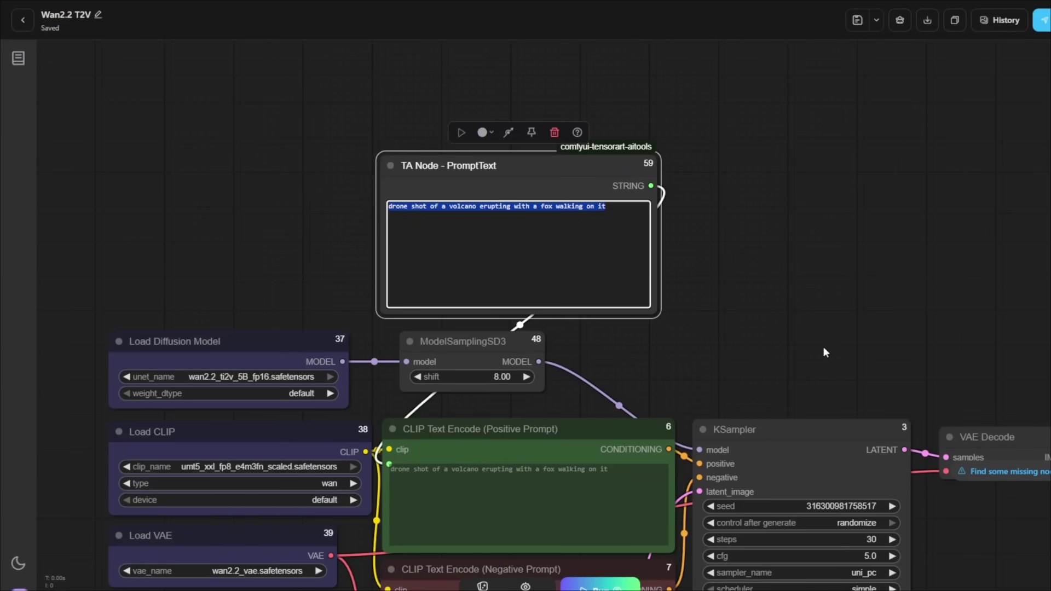
pyautogui.scroll(-5, 826, 359)
pyautogui.moveTo(875, 431); pyautogui.dragTo(602, 307)
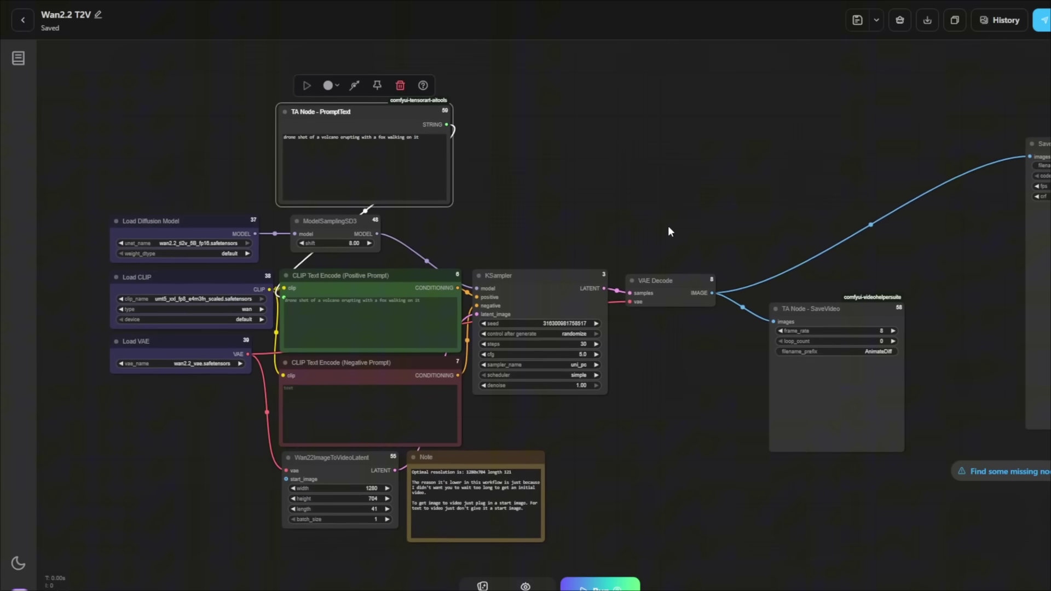
pyautogui.scroll(-3, 668, 225)
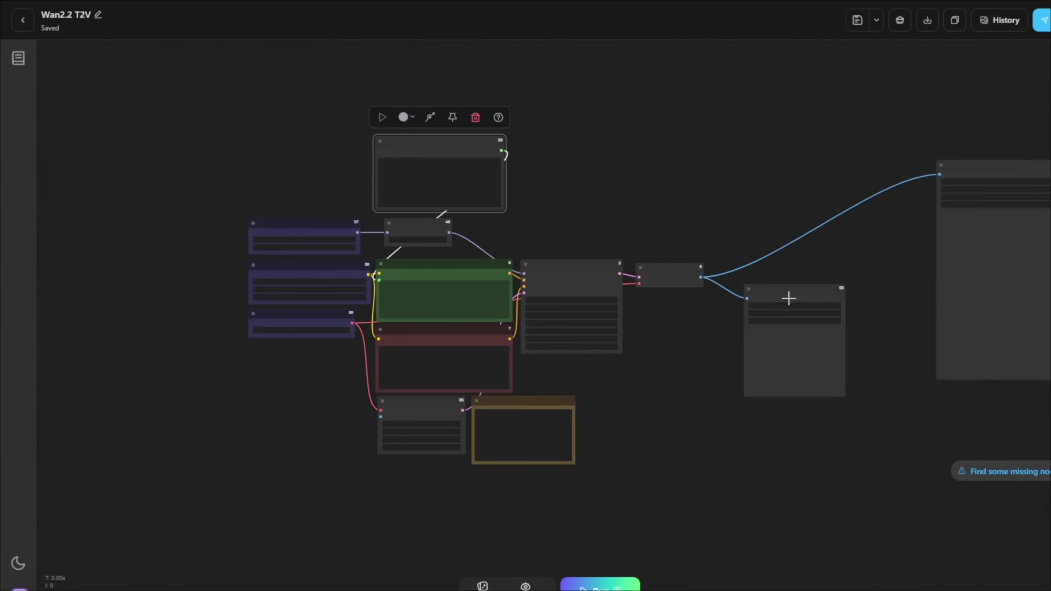
pyautogui.hscroll(3, 851, 297)
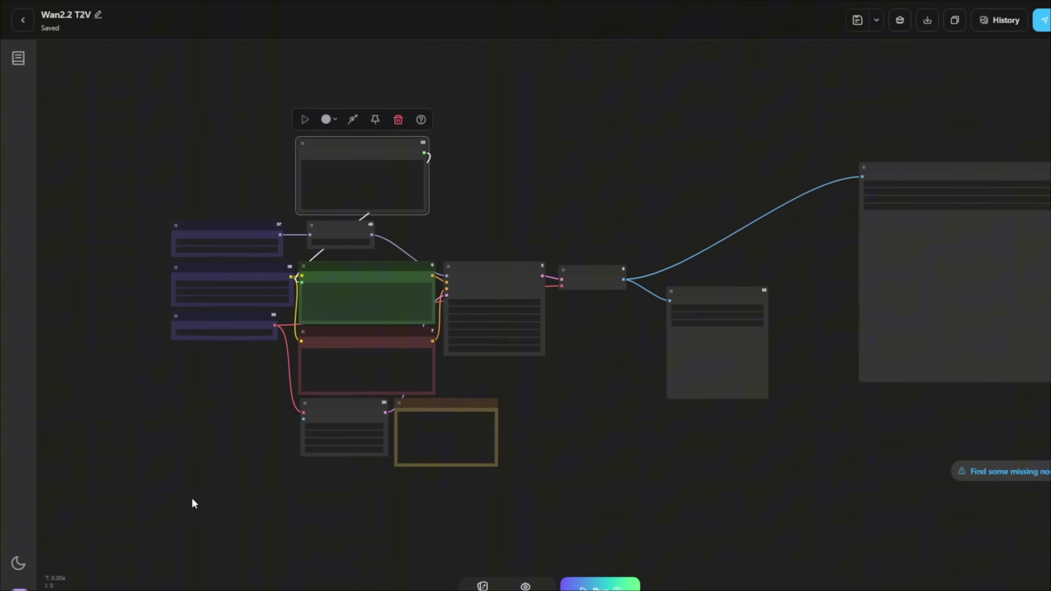
pyautogui.scroll(6, 500, 274)
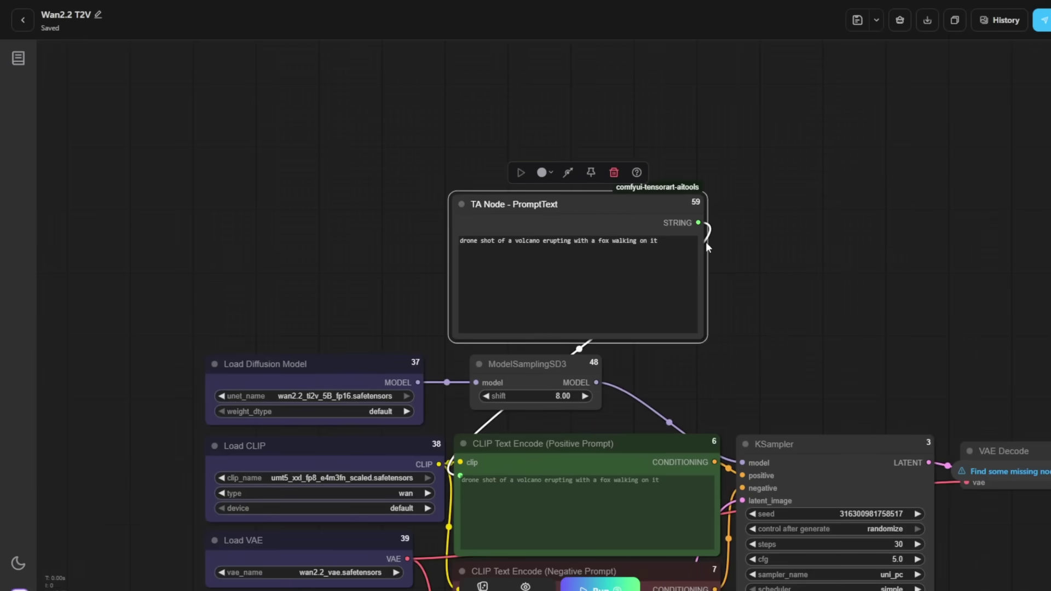
pyautogui.scroll(-4, 342, 432)
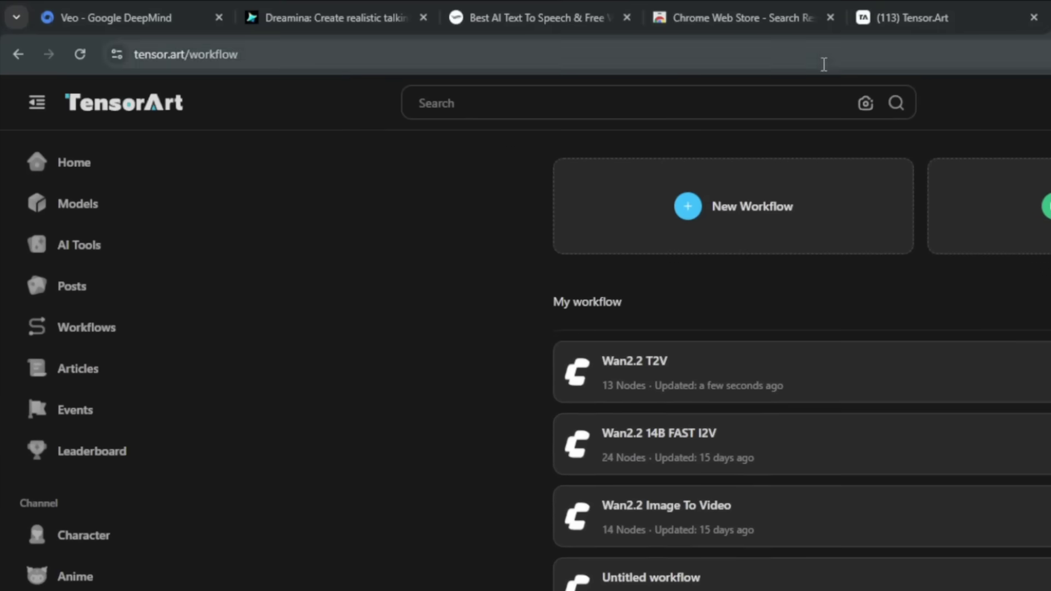
# Load the Fanvue website in a fresh browser tab by entering 'fanvue'.
pyautogui.click(824, 64)
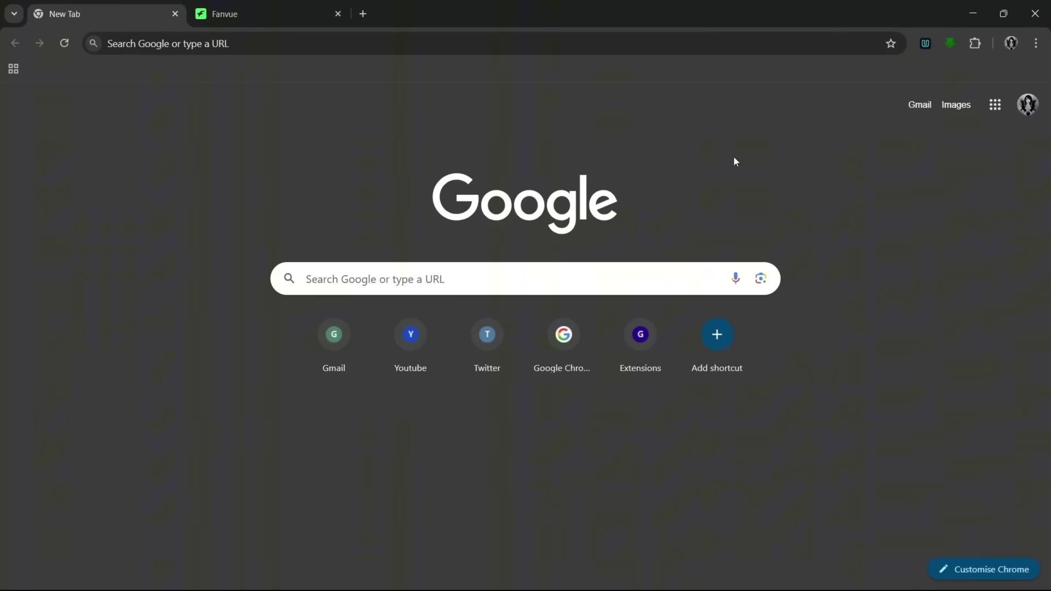
pyautogui.click(224, 43)
pyautogui.write('fanvue.com/home')
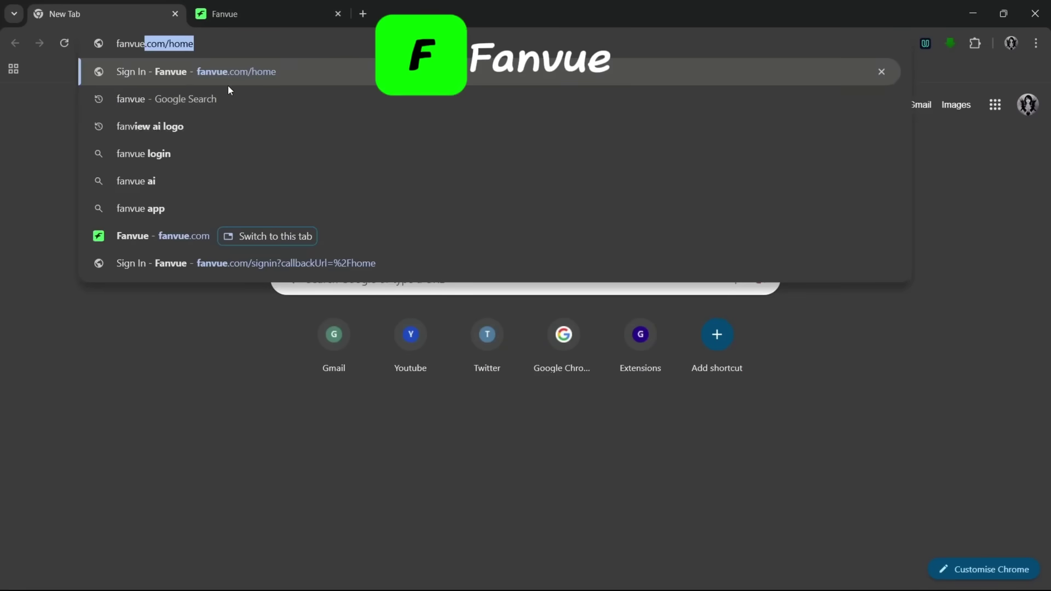
pyautogui.press('Return')
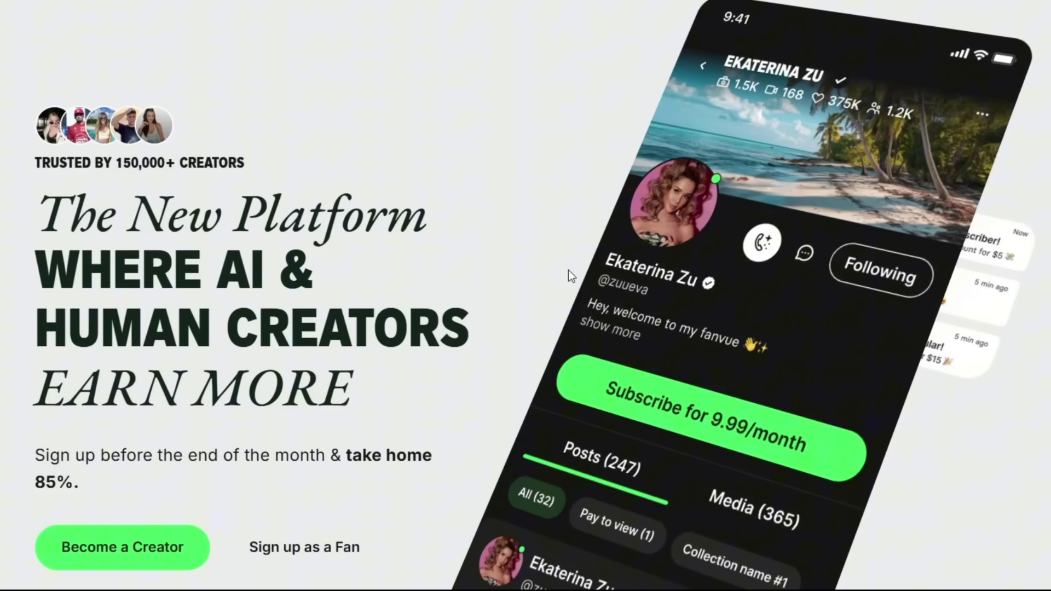
# Scroll Fanvue's landing page to the press logos and 'Trusted by the World's Biggest Creators' showcase.
pyautogui.scroll(-5, 706, 228)
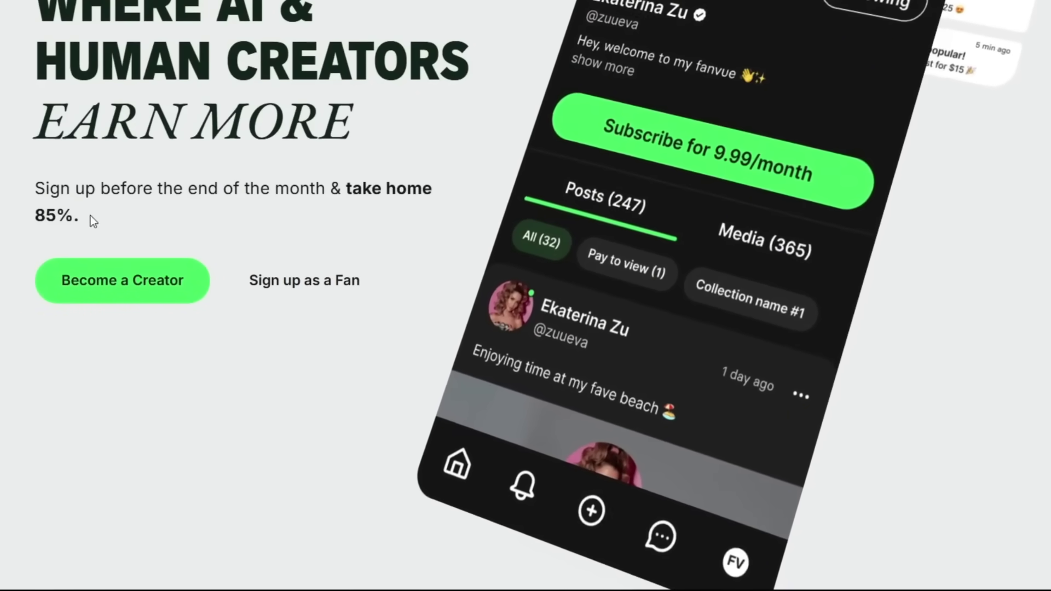
pyautogui.scroll(-10, 702, 176)
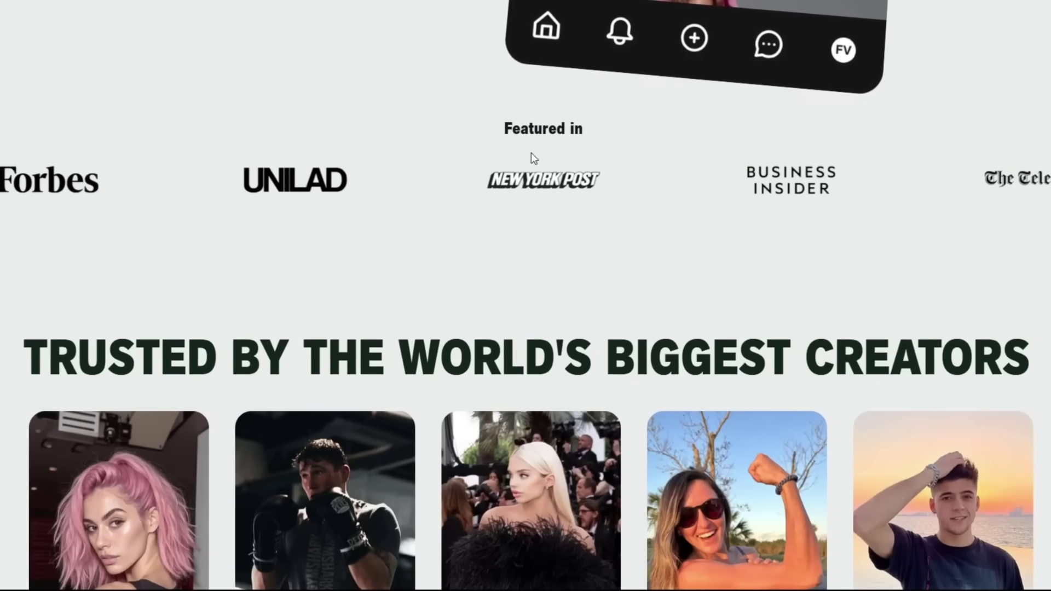
pyautogui.scroll(-3, 877, 143)
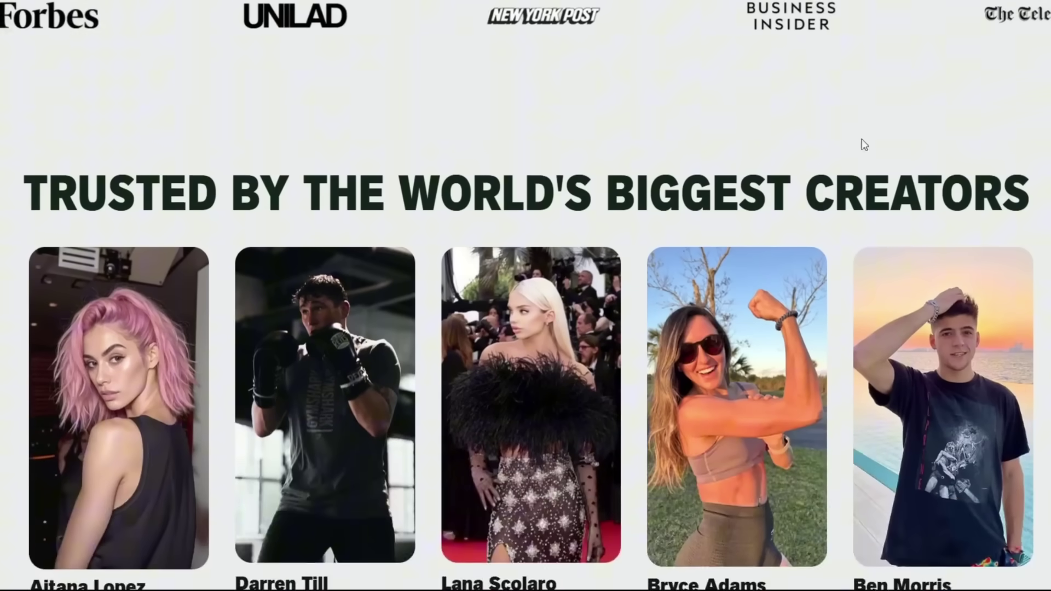
pyautogui.scroll(-2, 878, 144)
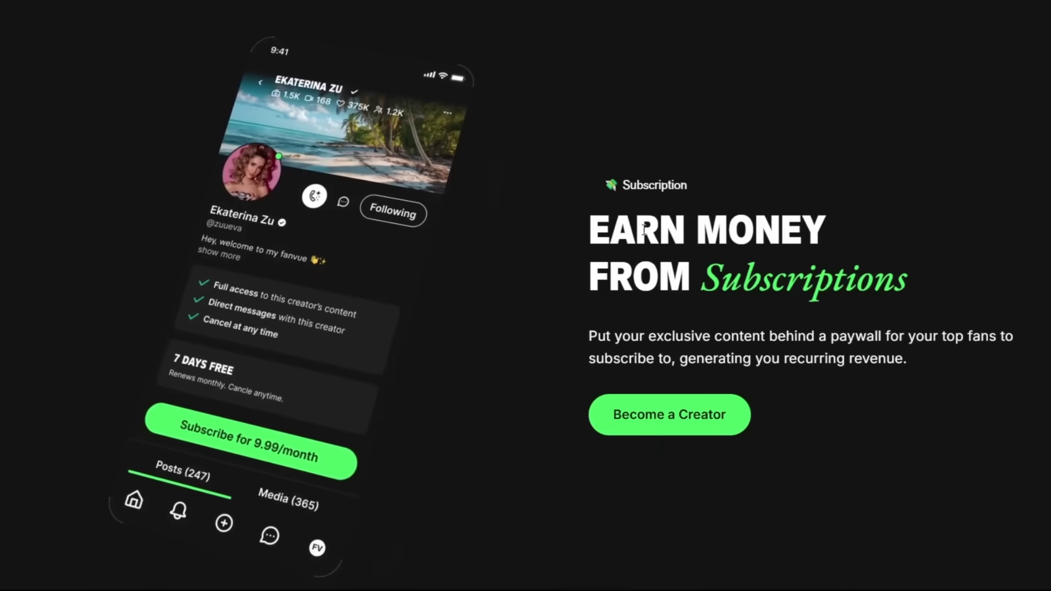
# Scroll past the Subscriptions, Messaging and Pay-to-View sections to 'Sign Up This Month, Earn More'.
pyautogui.scroll(-3, 766, 295)
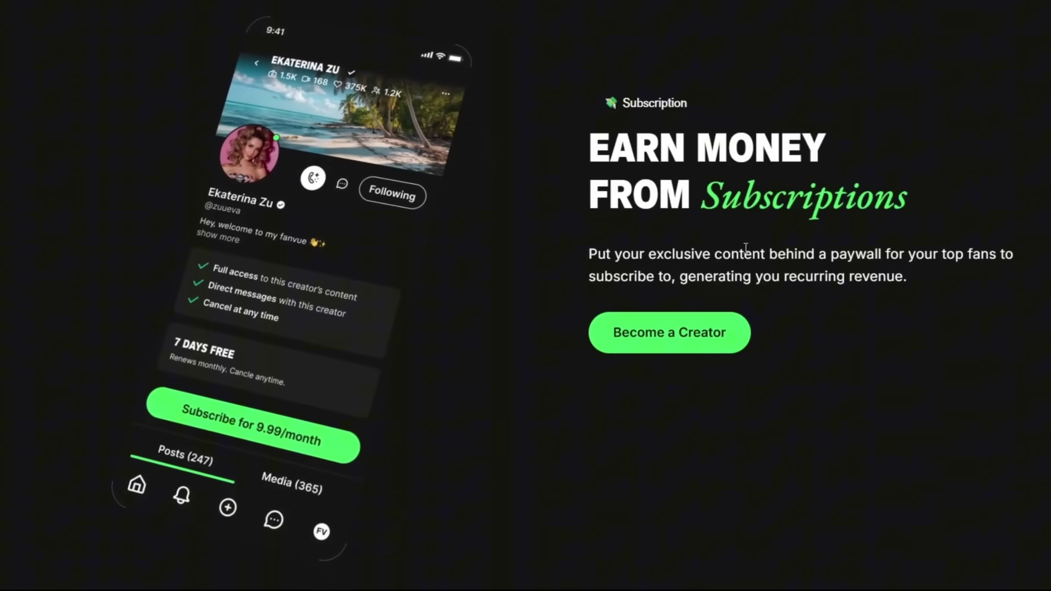
pyautogui.scroll(-6, 782, 243)
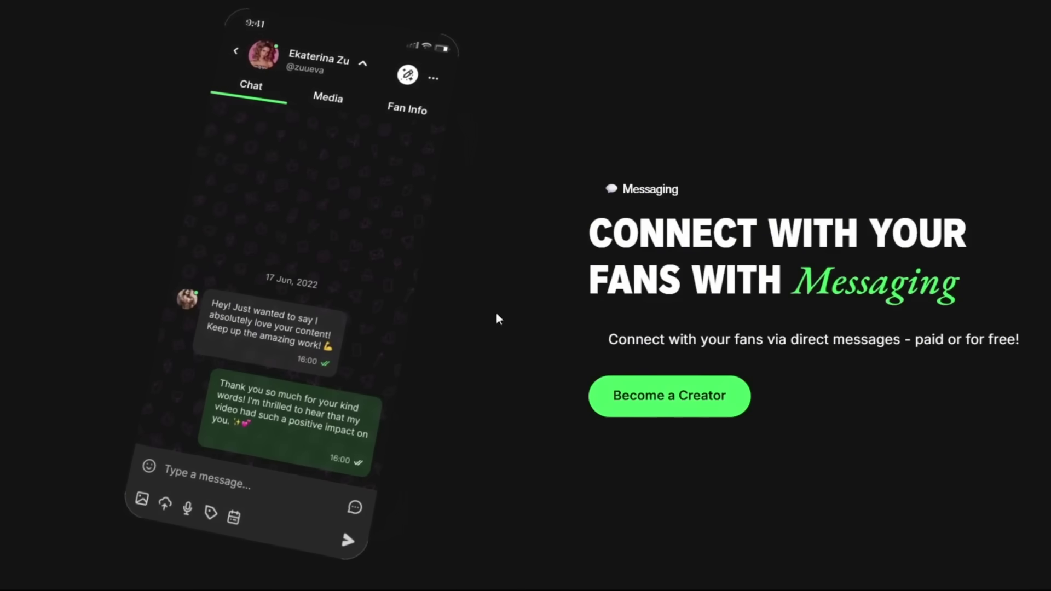
pyautogui.scroll(-7, 1045, 335)
pyautogui.scroll(-4, 832, 301)
pyautogui.scroll(2, 934, 241)
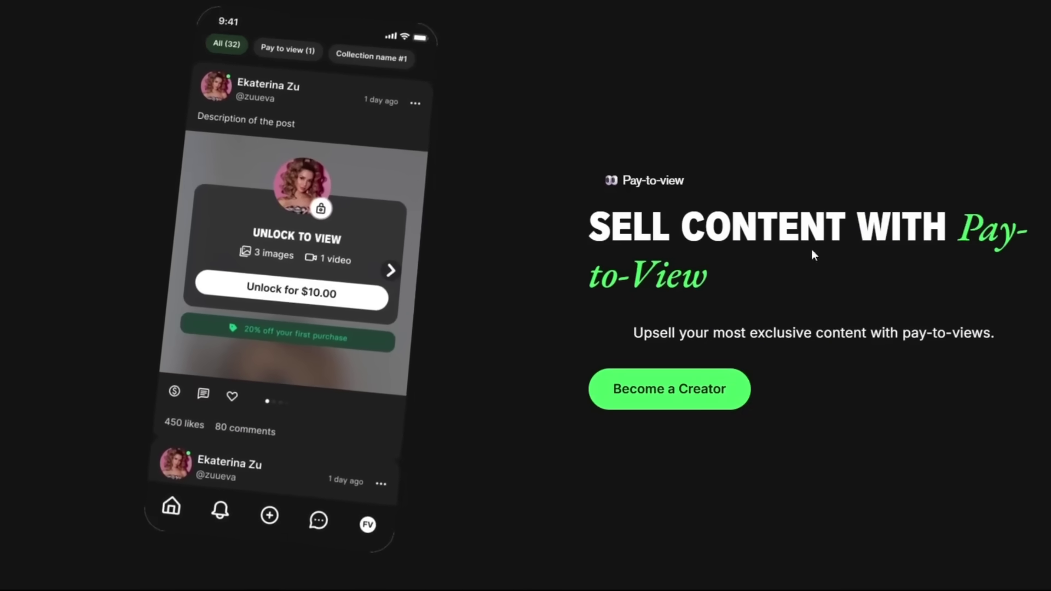
pyautogui.scroll(-10, 891, 262)
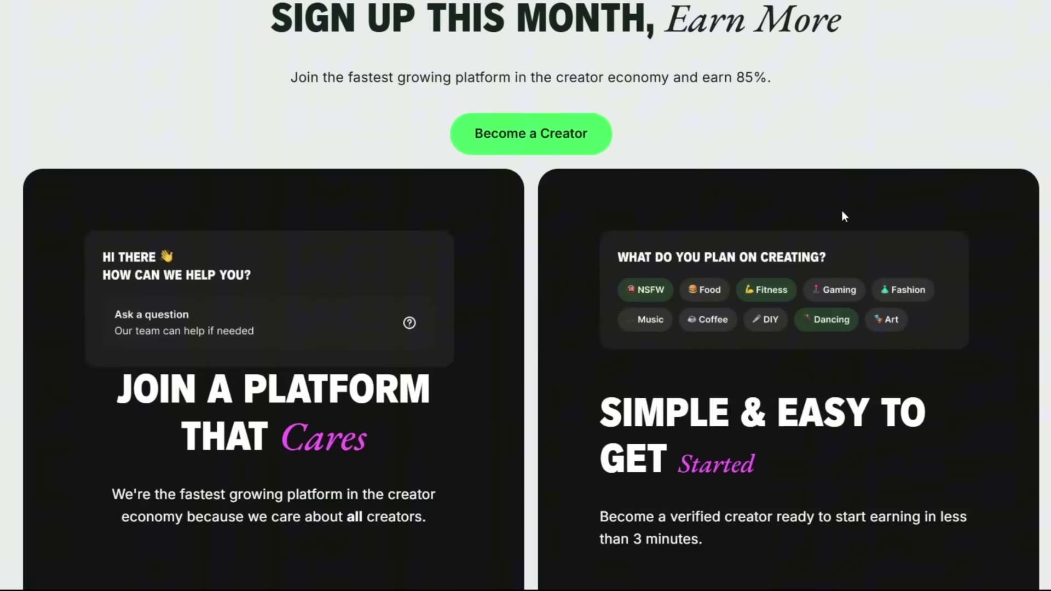
pyautogui.scroll(-2, 802, 206)
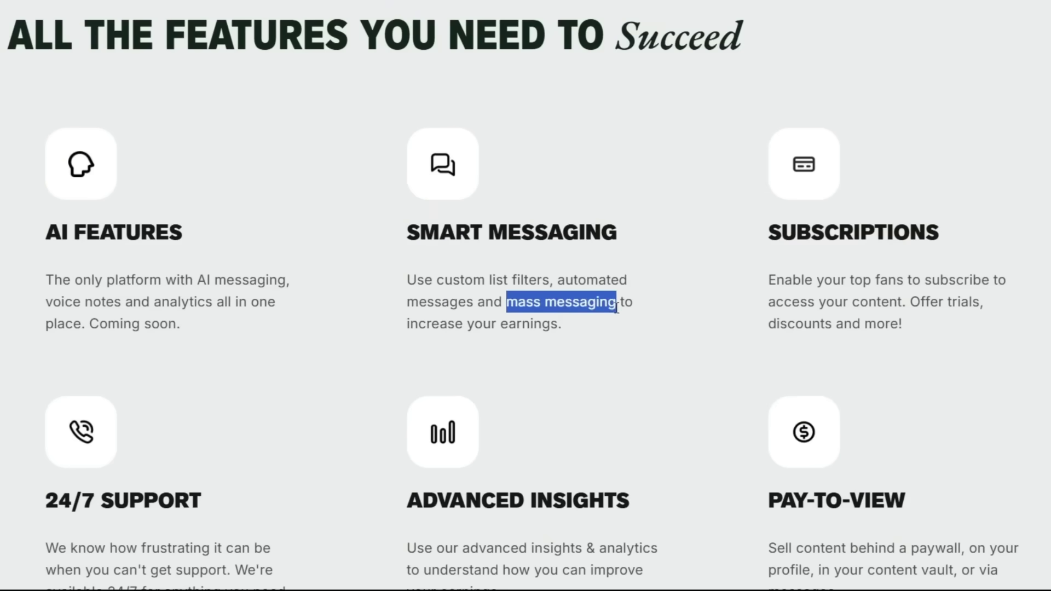
pyautogui.moveTo(408, 323); pyautogui.dragTo(626, 320)
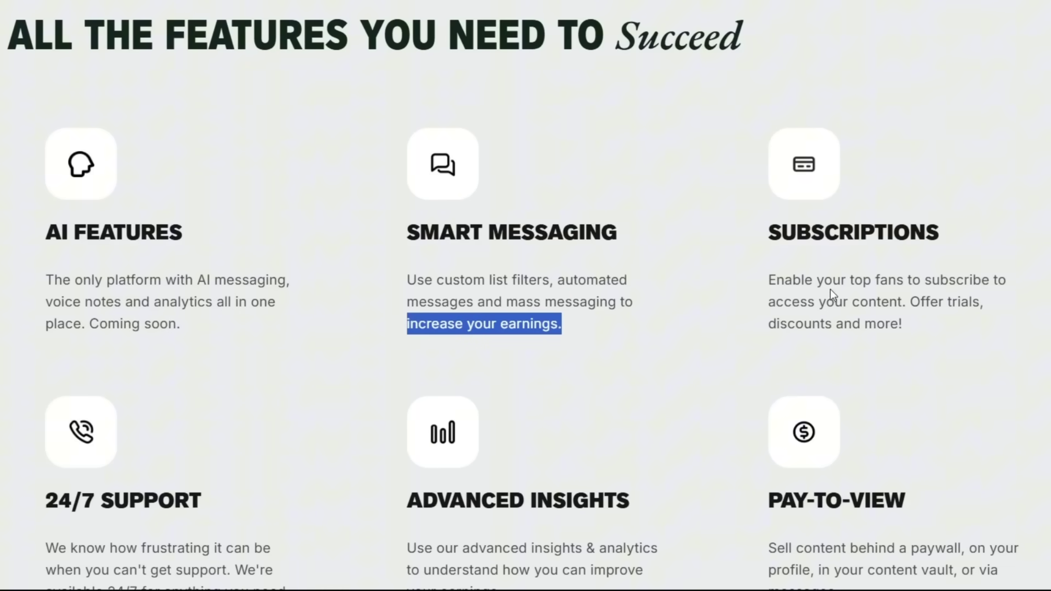
pyautogui.scroll(-3, 829, 290)
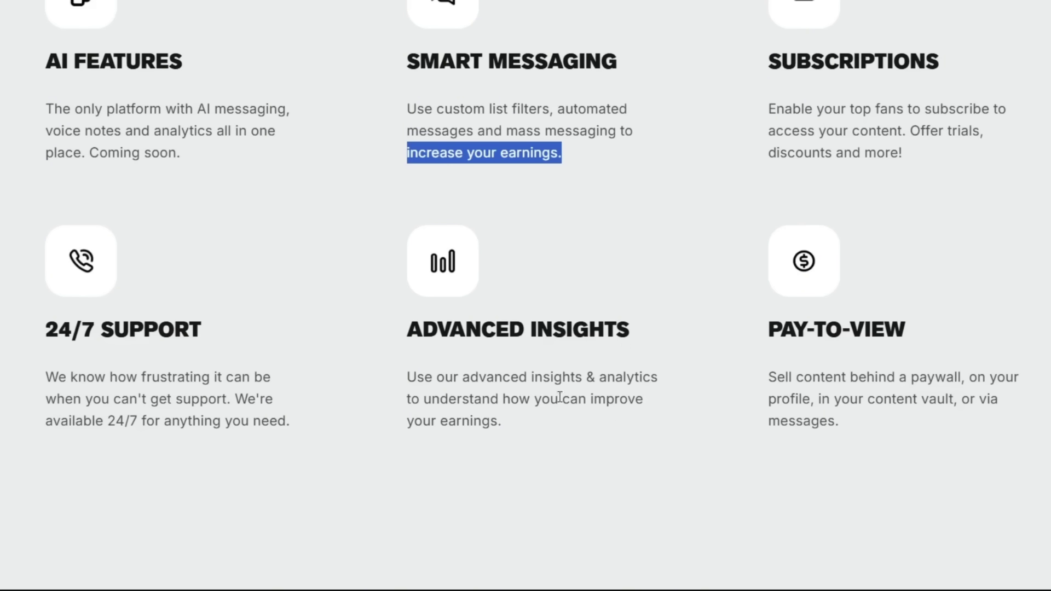
pyautogui.moveTo(601, 380); pyautogui.dragTo(658, 380)
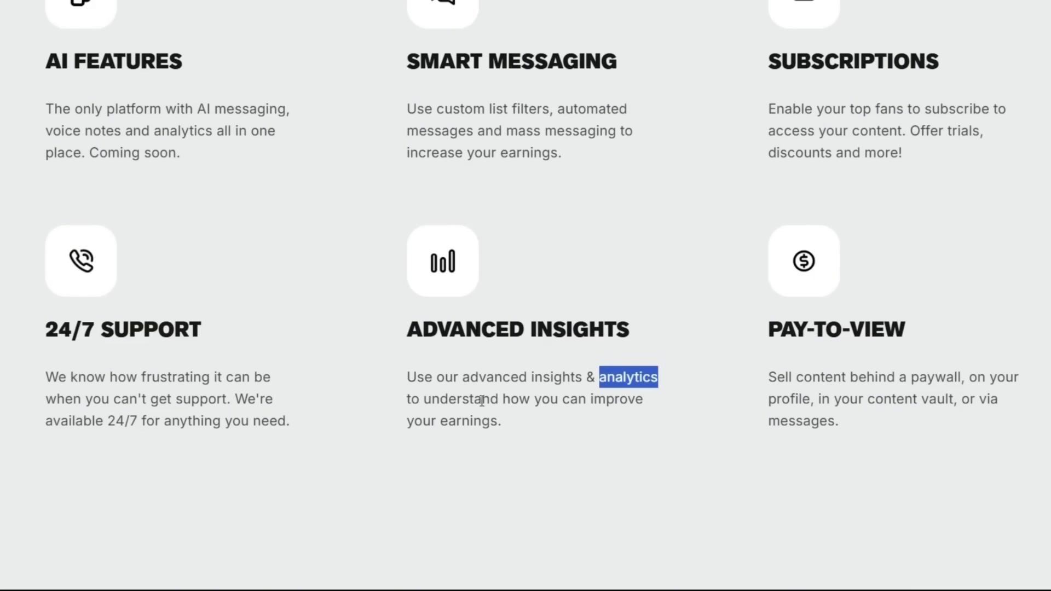
pyautogui.click(658, 418)
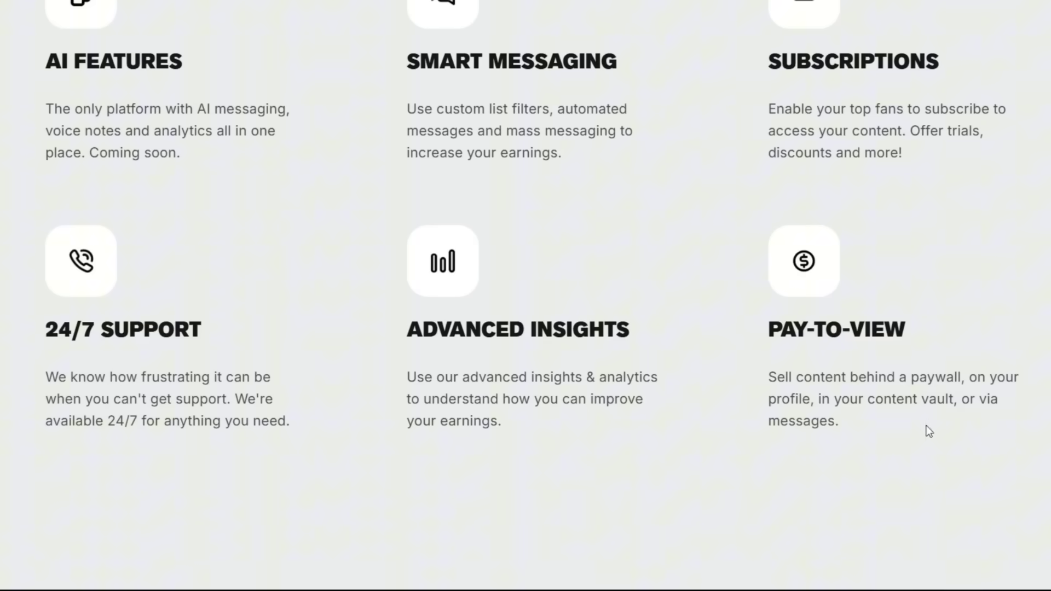
# Scroll Fanvue's landing page down to the footer and back up to the 'AI & Human Creators Earn More' hero.
pyautogui.scroll(-20, 915, 435)
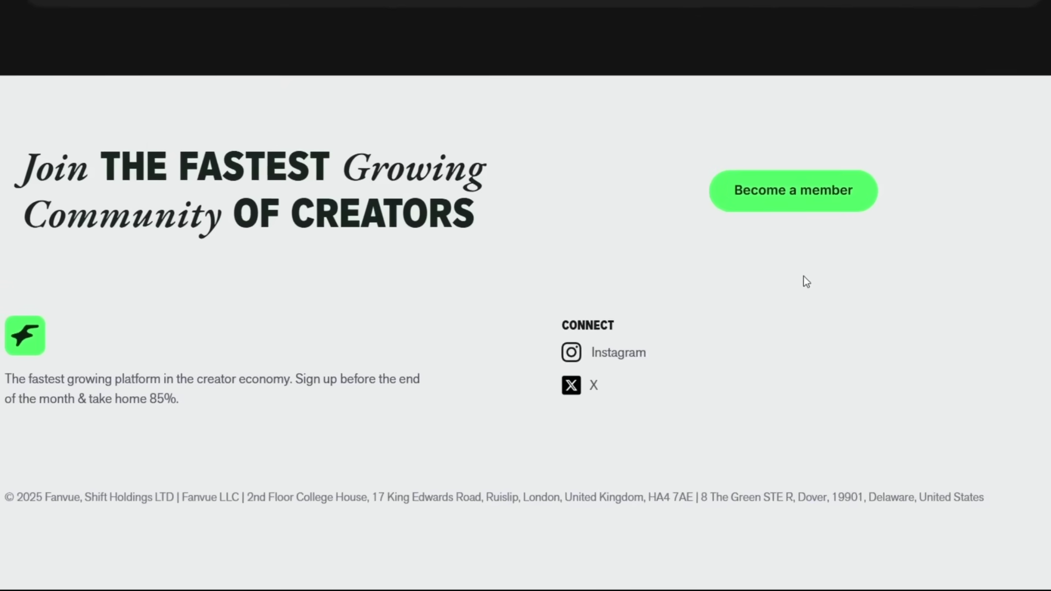
pyautogui.scroll(15, 906, 366)
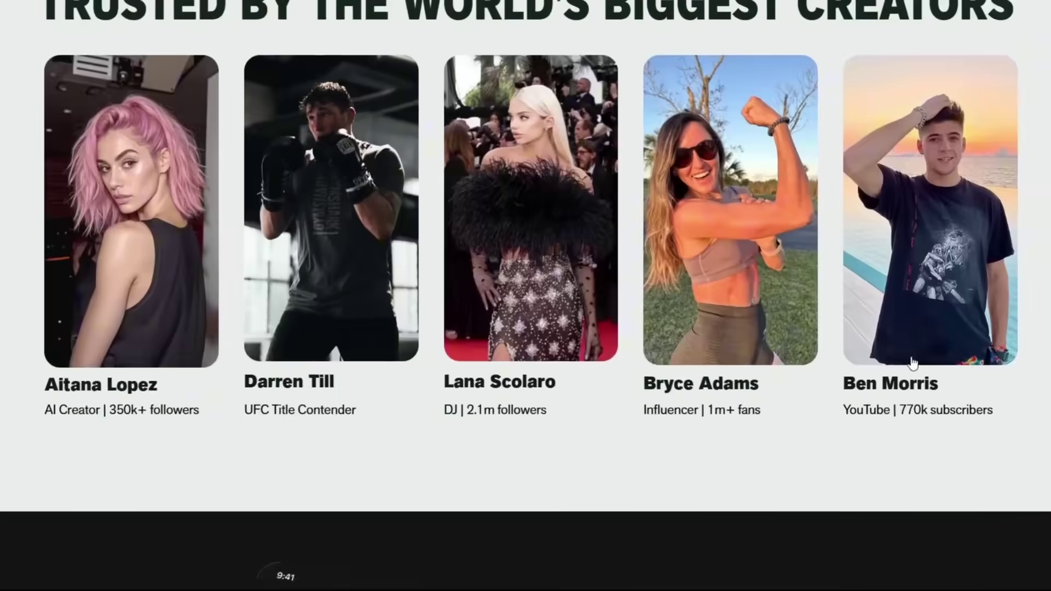
pyautogui.scroll(10, 911, 363)
pyautogui.scroll(-6, 885, 352)
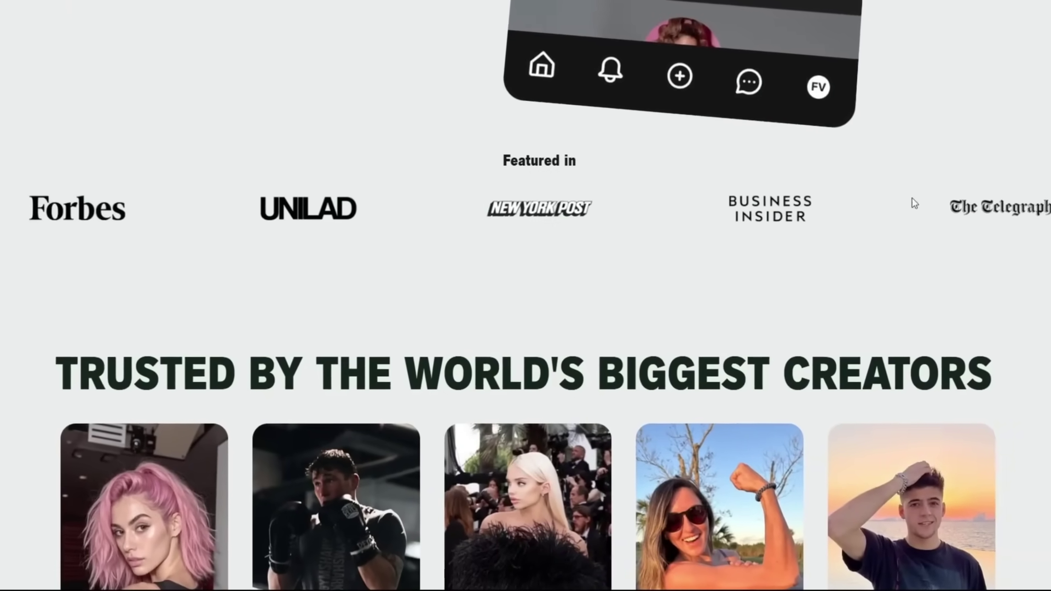
pyautogui.scroll(12, 1023, 221)
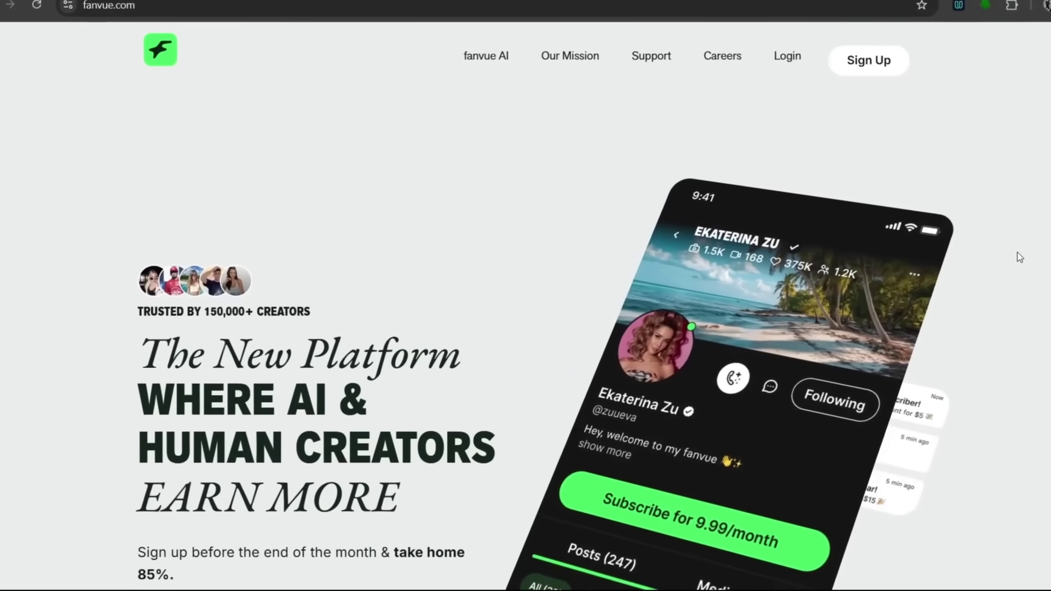